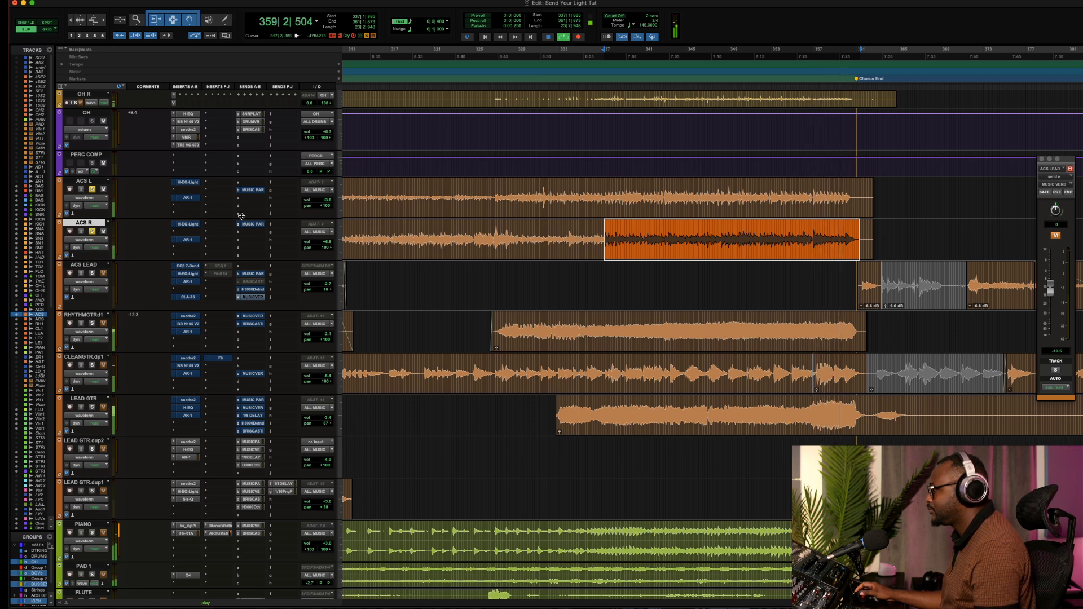
# Play back the arrangement to listen to the acoustic guitar tracks in the mix.
pyautogui.press('space')
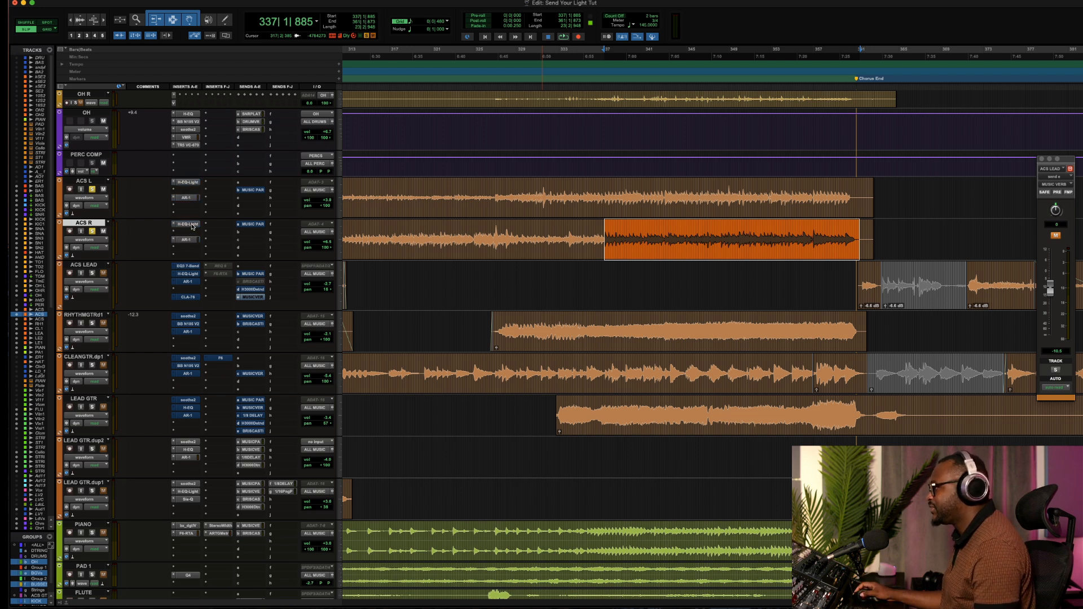
pyautogui.press('space')
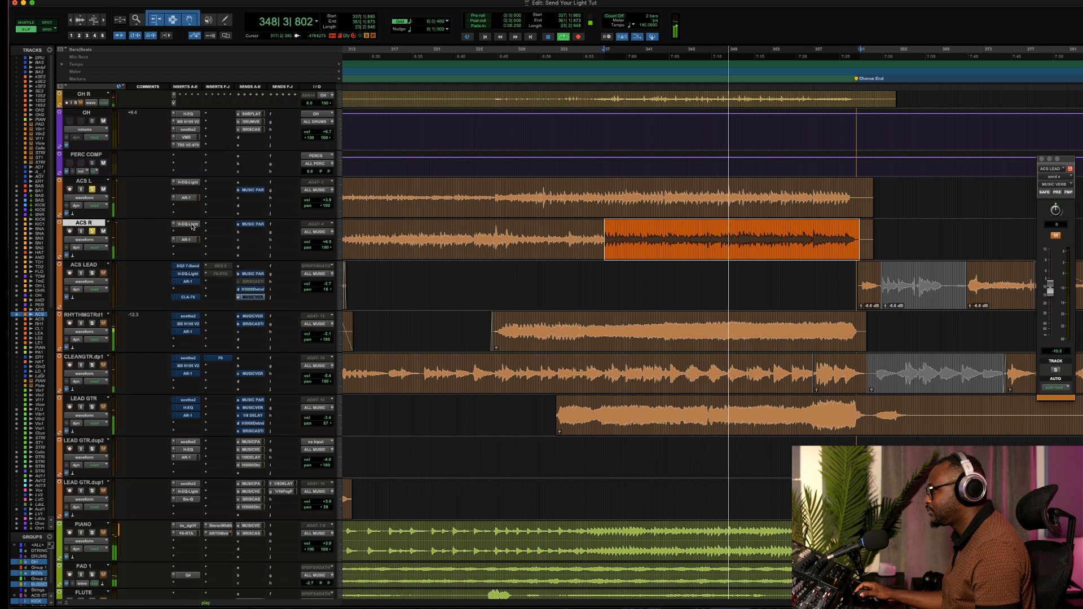
pyautogui.press('space')
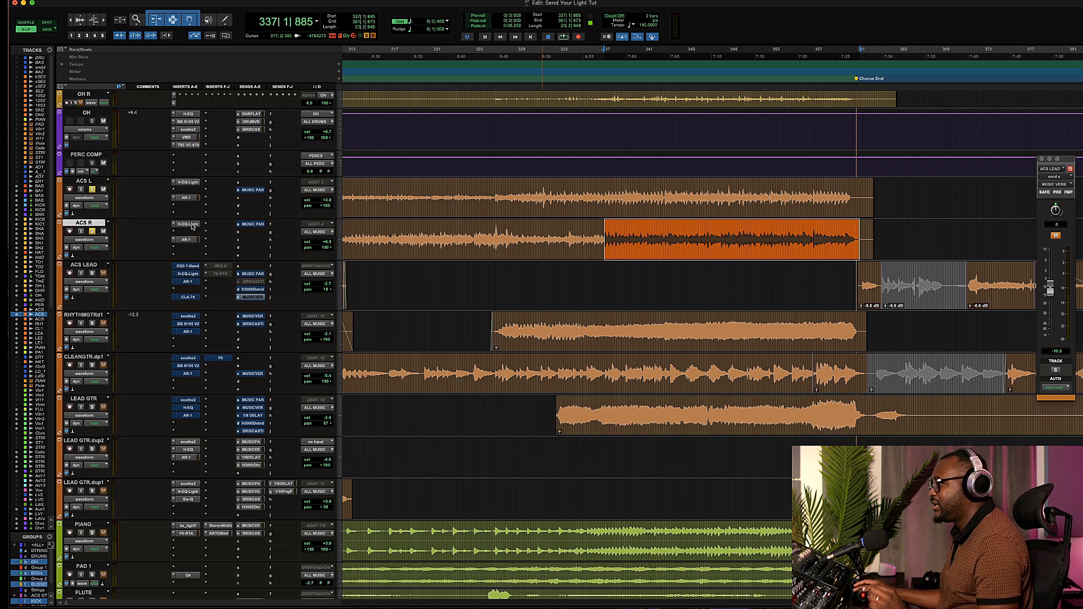
# Open the H-EQ Light plug-in on the ACS L track, bypass it and play the section to compare.
pyautogui.click(193, 182)
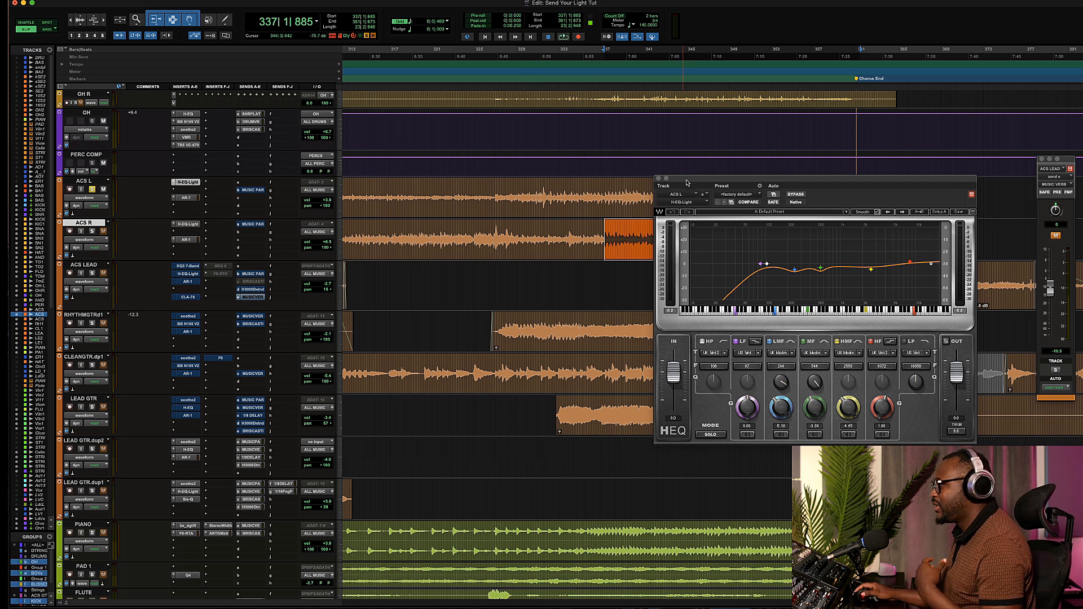
pyautogui.moveTo(688, 182); pyautogui.dragTo(514, 244)
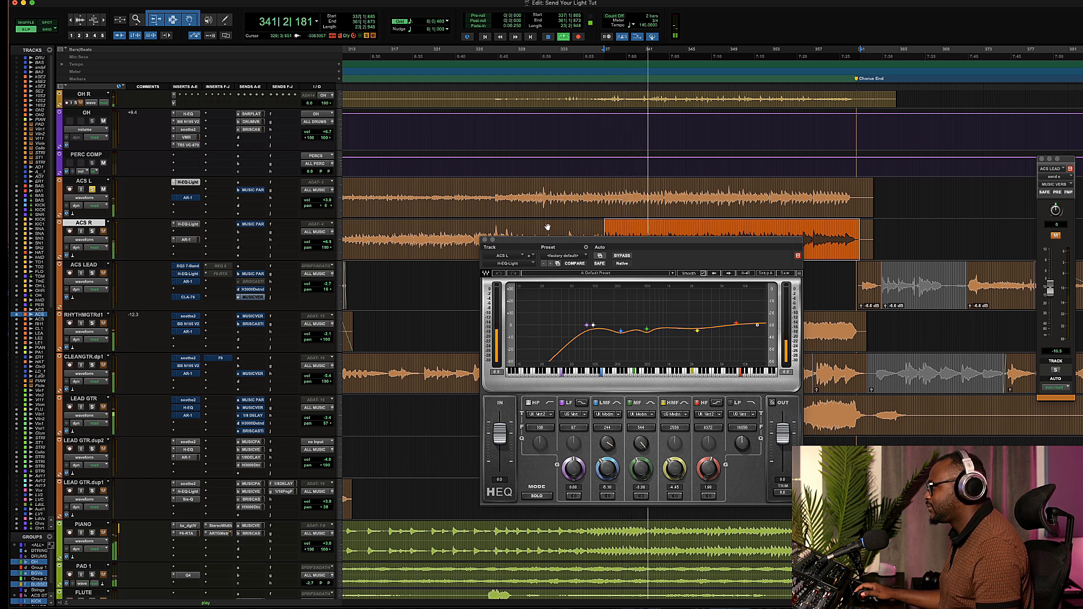
pyautogui.click(620, 257)
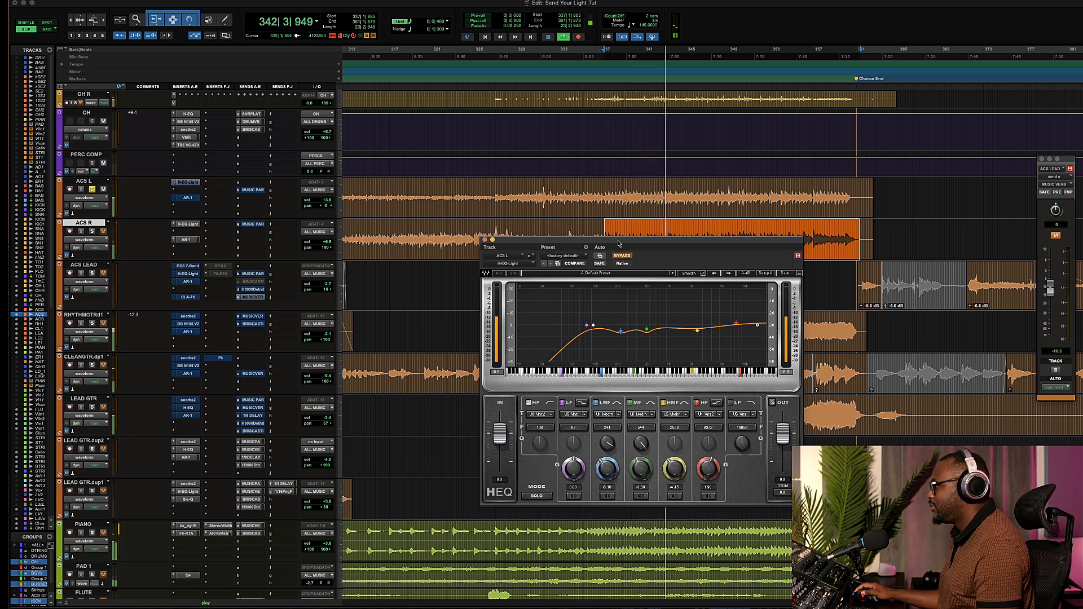
pyautogui.moveTo(621, 240); pyautogui.dragTo(567, 277)
pyautogui.scroll(-3, 572, 218)
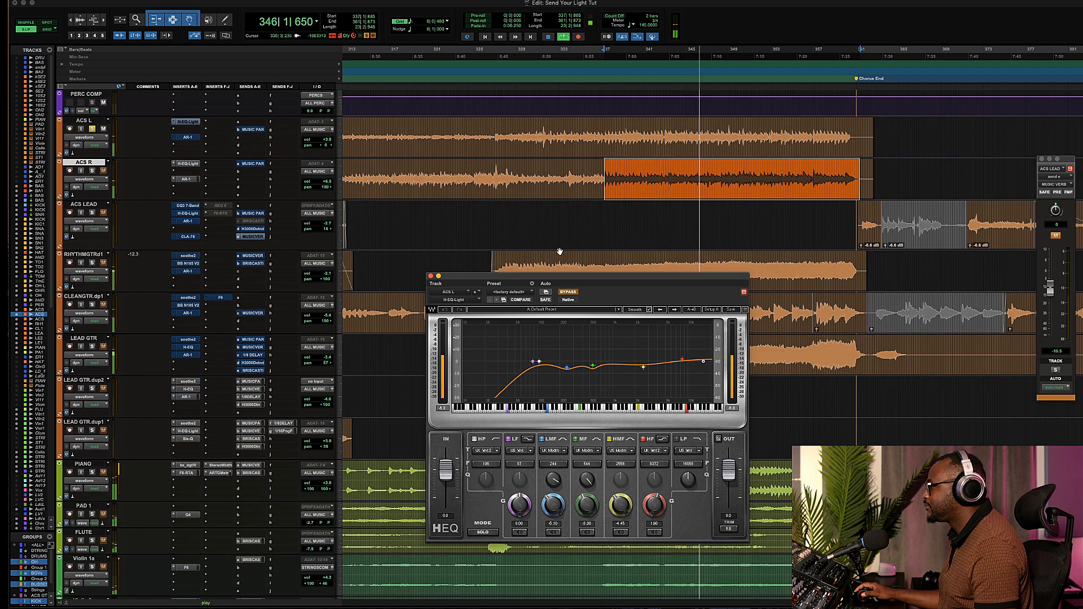
pyautogui.press('space')
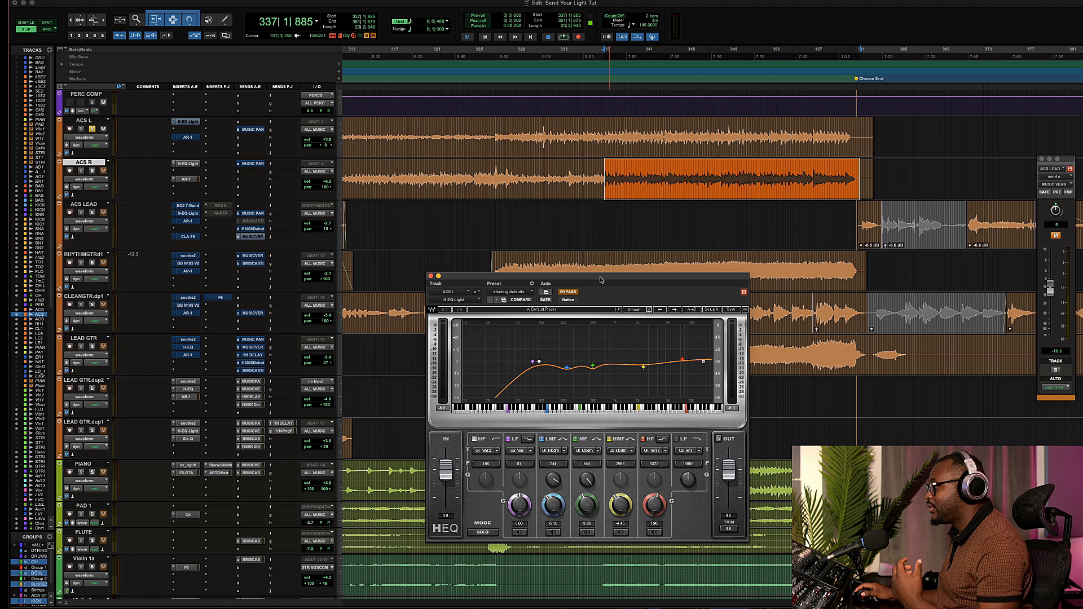
# Move the H-EQ window out of the way and play back the section with the EQ bypassed.
pyautogui.moveTo(601, 280); pyautogui.dragTo(568, 604)
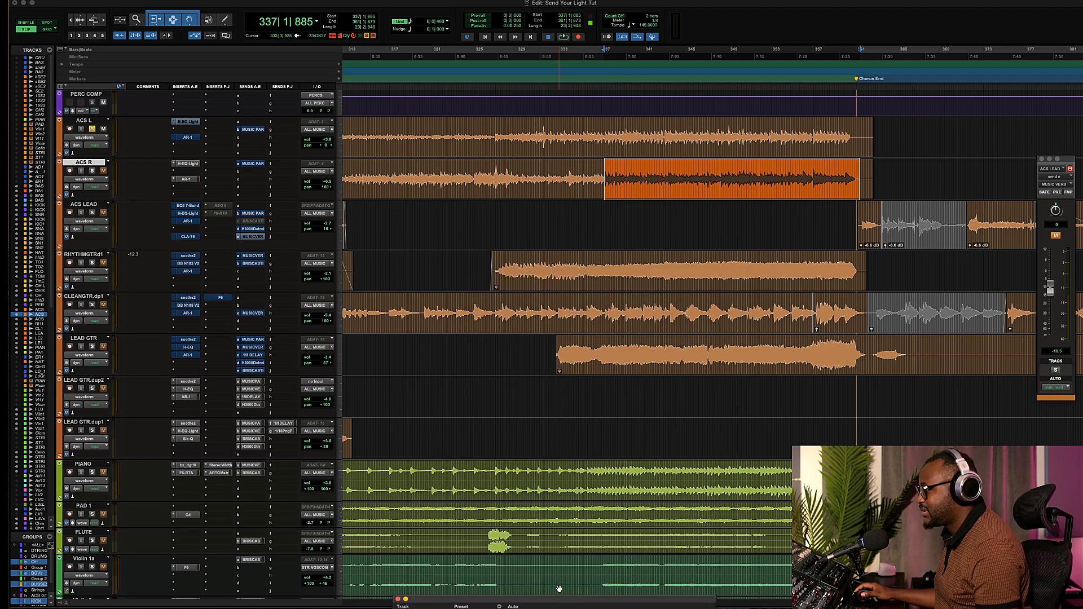
pyautogui.press('space')
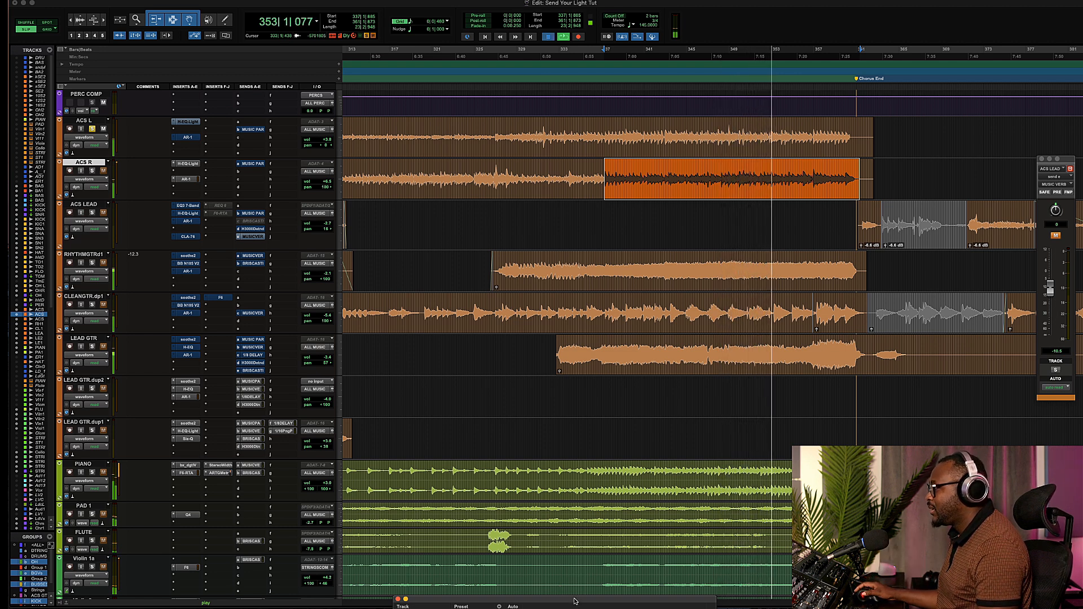
pyautogui.press('space')
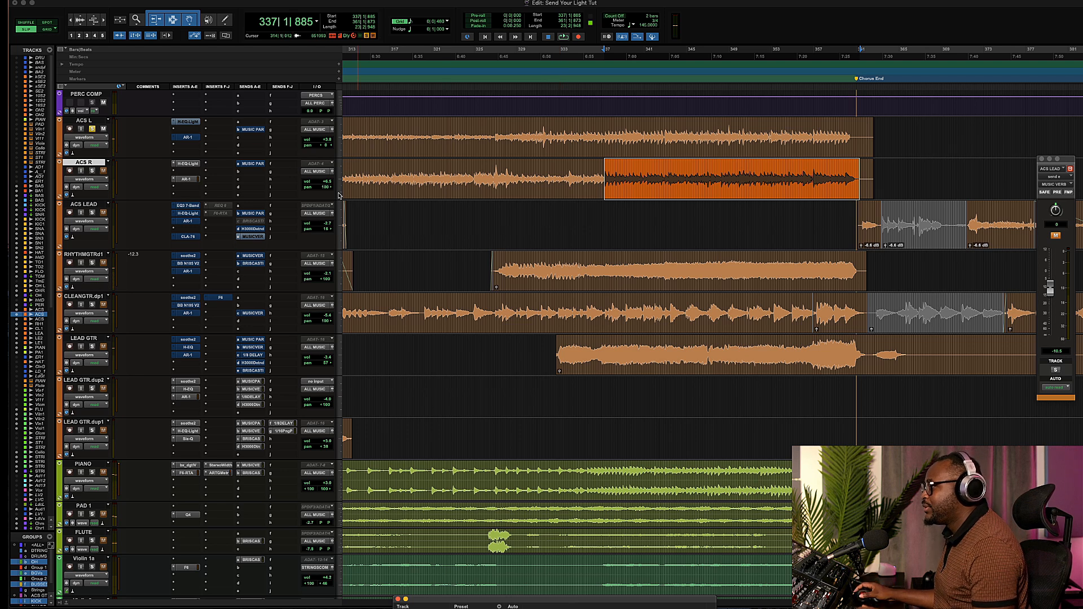
# Close the H-EQ window and insert the IIEQ Pro (mono) EQ plug-in in the ACS L track's next insert slot.
pyautogui.click(218, 123)
pyautogui.moveTo(217, 123)
pyautogui.moveTo(317, 124)
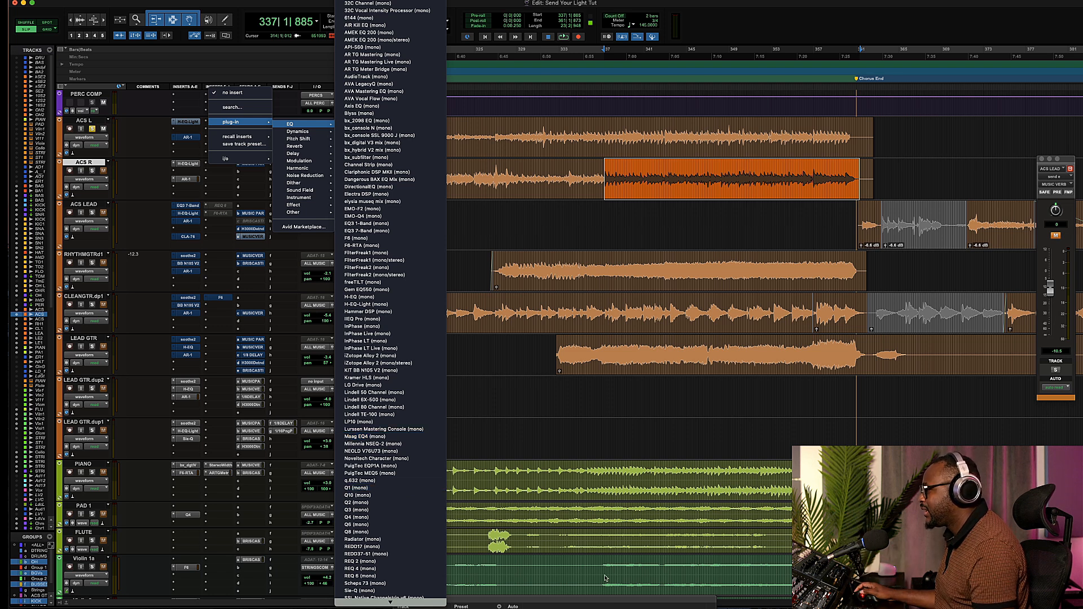
pyautogui.click(597, 603)
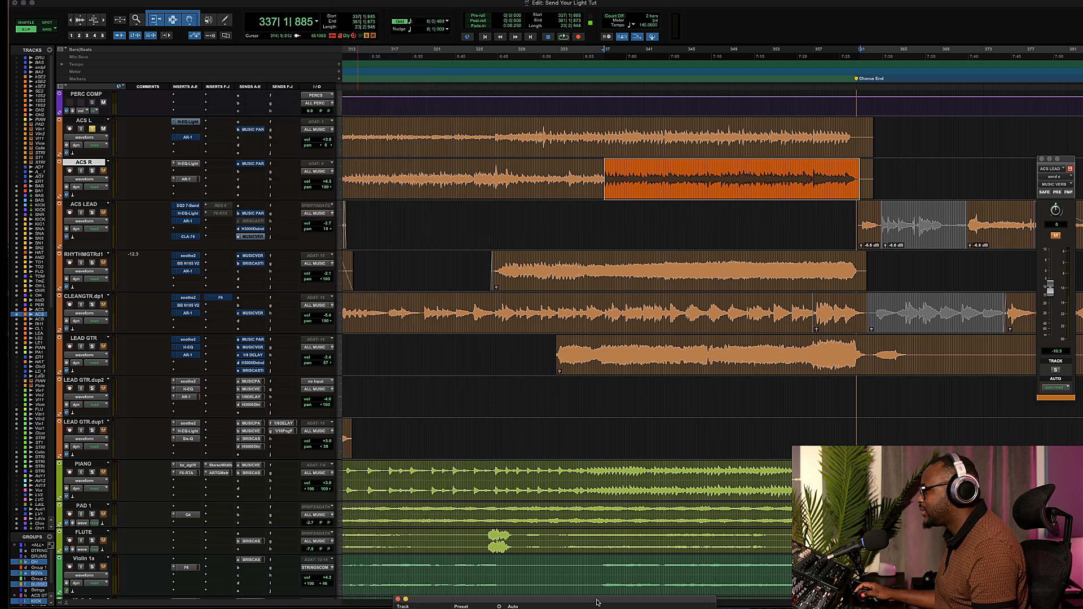
pyautogui.click(399, 600)
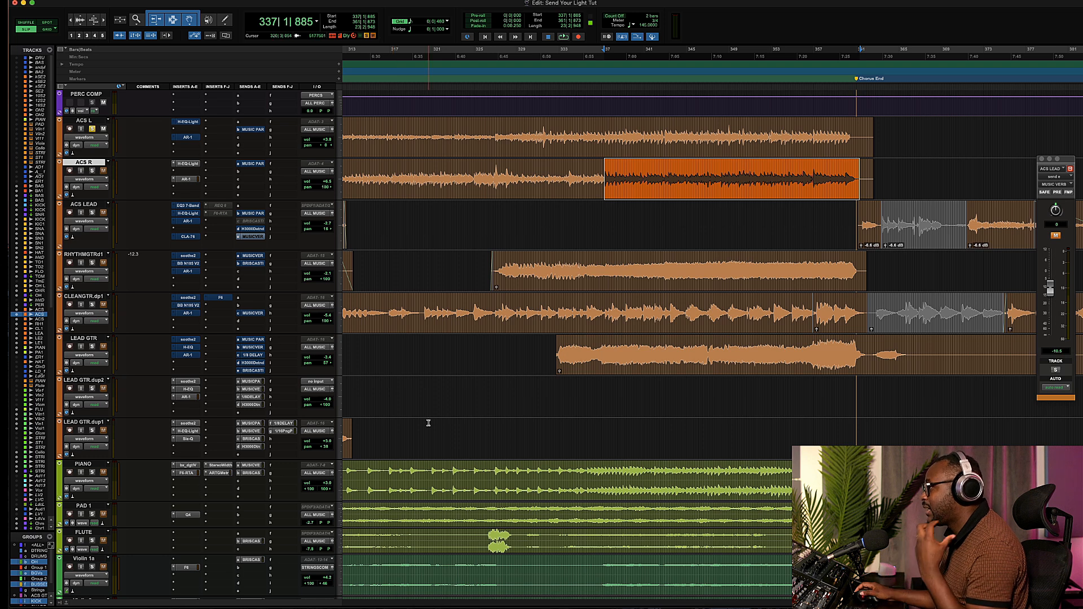
pyautogui.click(214, 123)
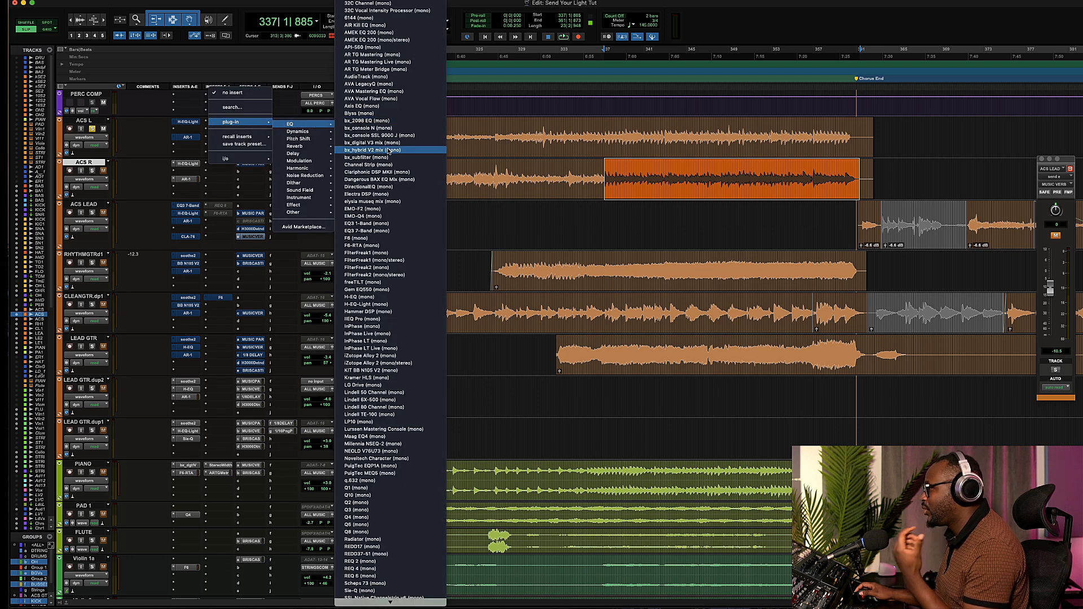
pyautogui.click(386, 319)
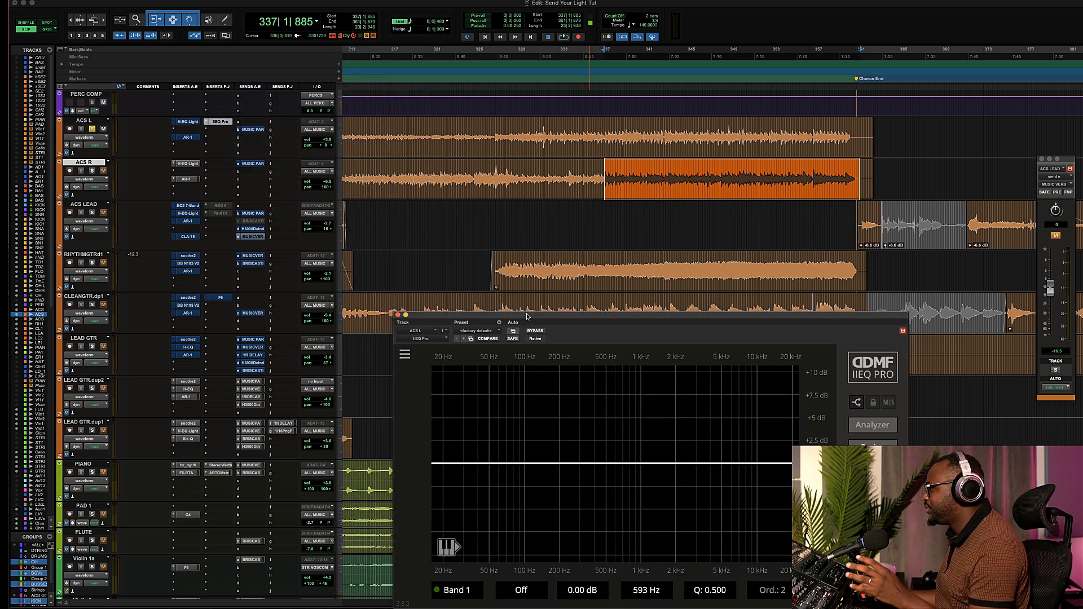
# Add a band 1 peak boost of about 2.35 dB near 614 Hz in IIEQ Pro and play back.
pyautogui.moveTo(527, 316); pyautogui.dragTo(495, 235)
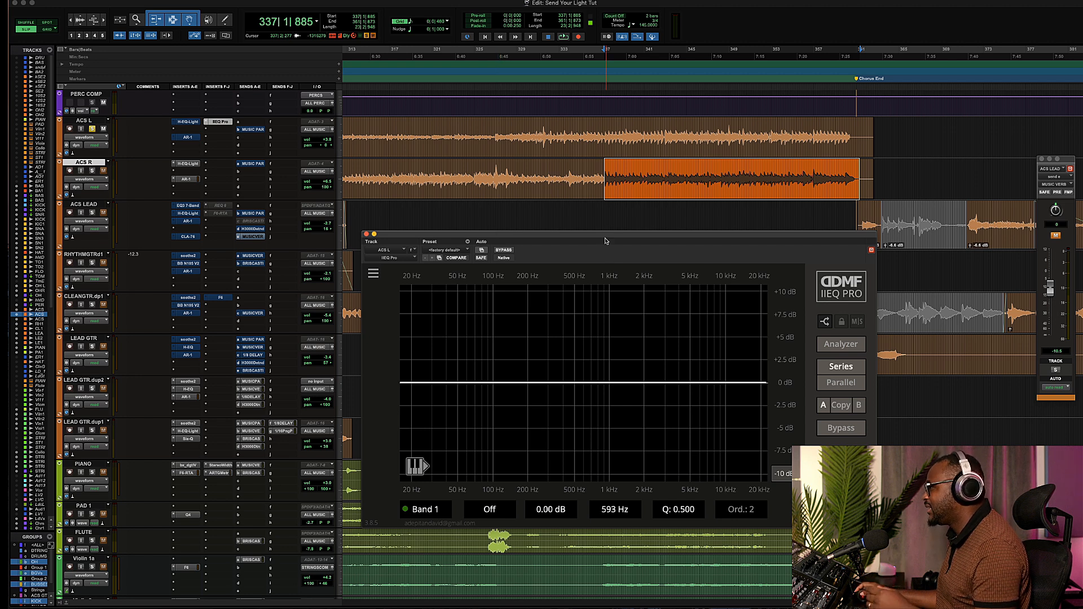
pyautogui.moveTo(605, 237); pyautogui.dragTo(674, 224)
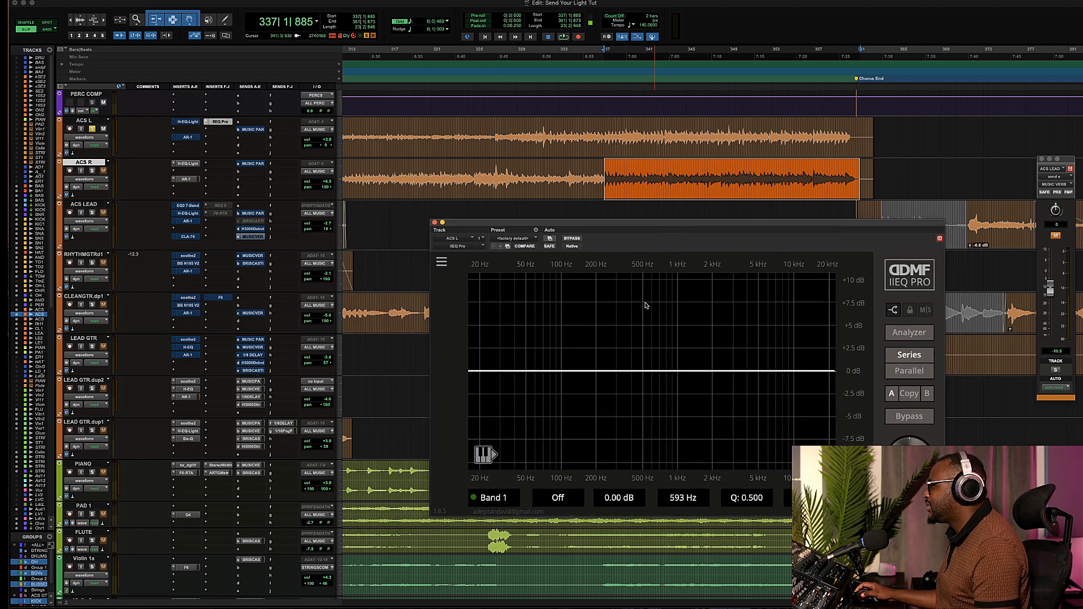
pyautogui.moveTo(639, 373); pyautogui.dragTo(640, 359)
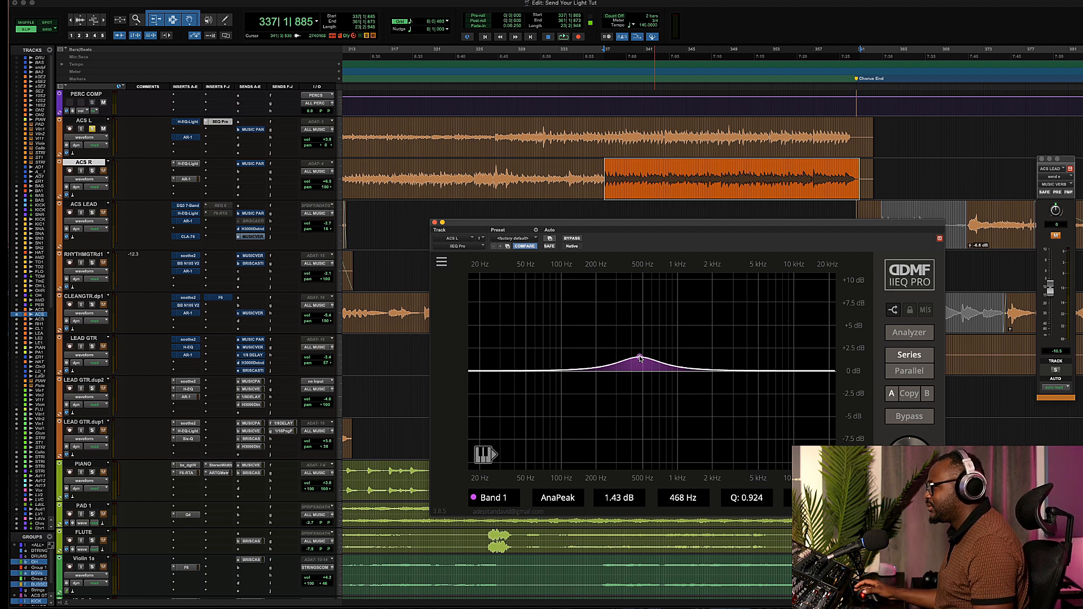
pyautogui.moveTo(640, 359); pyautogui.dragTo(663, 359)
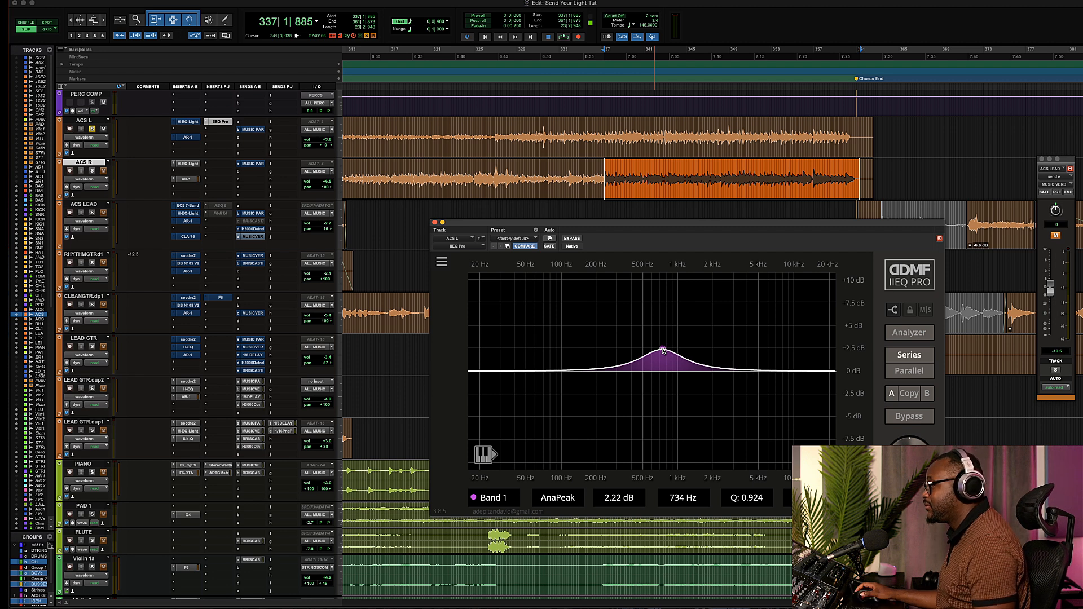
pyautogui.moveTo(663, 351); pyautogui.dragTo(640, 358)
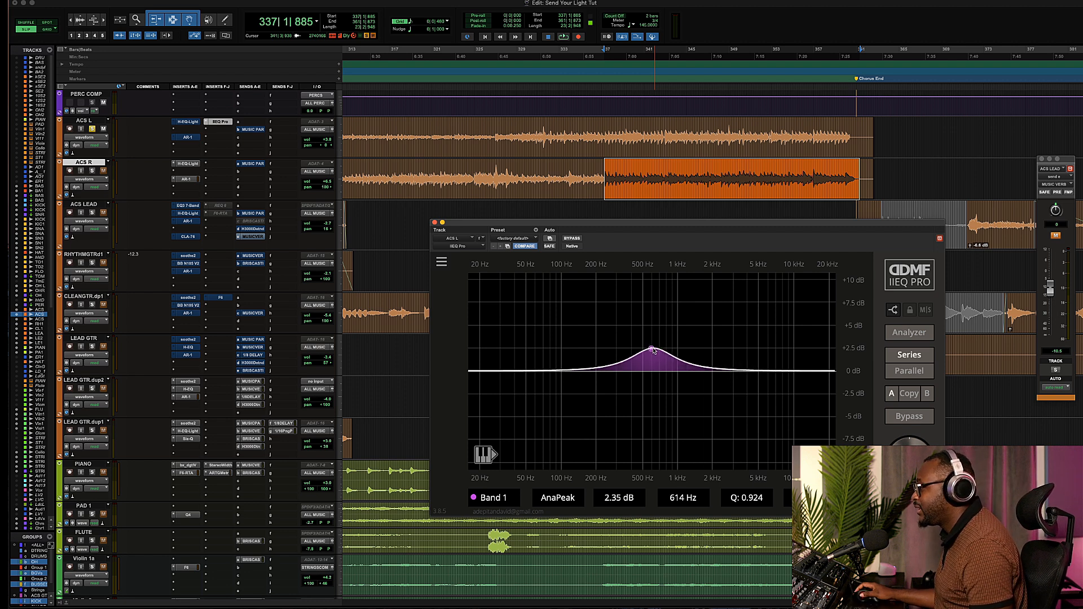
pyautogui.press('space')
# Try pulling band 1 down to a cut of about 3 dB near 753 Hz while listening.
pyautogui.moveTo(657, 352); pyautogui.dragTo(665, 401)
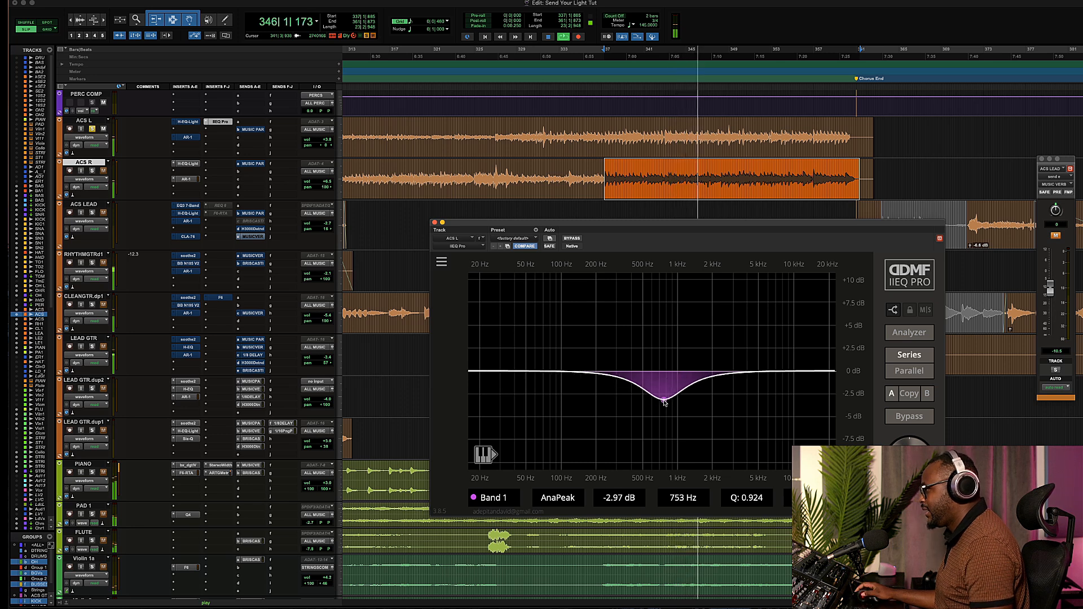
pyautogui.press('space')
# Raise band 1 to a boost of about 4.24 dB at 792 Hz and toggle the plug-in bypass to compare.
pyautogui.moveTo(664, 396); pyautogui.dragTo(667, 332)
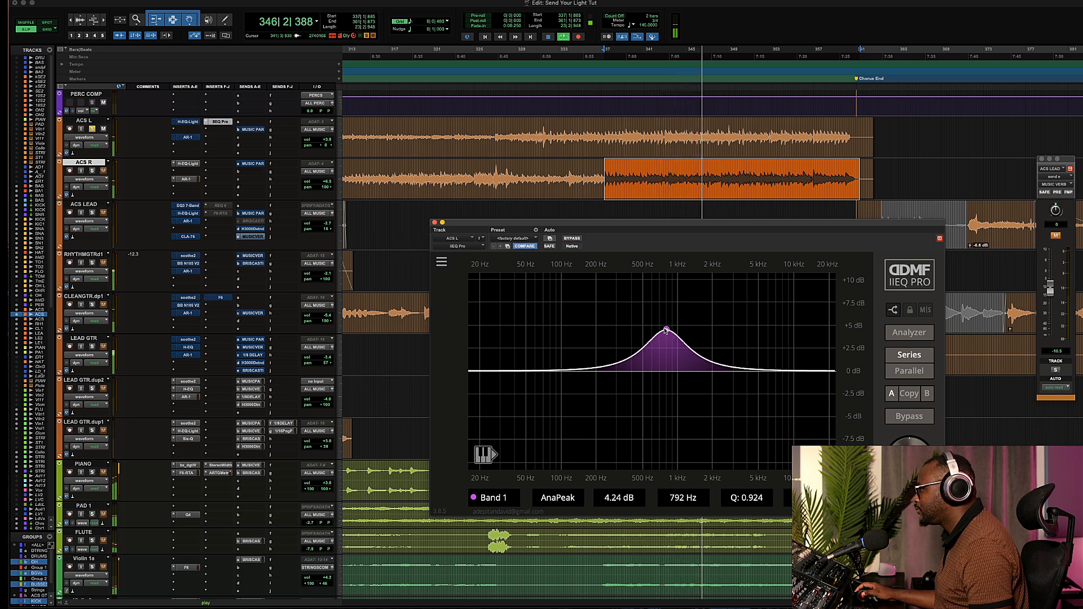
pyautogui.click(573, 239)
pyautogui.click(572, 239)
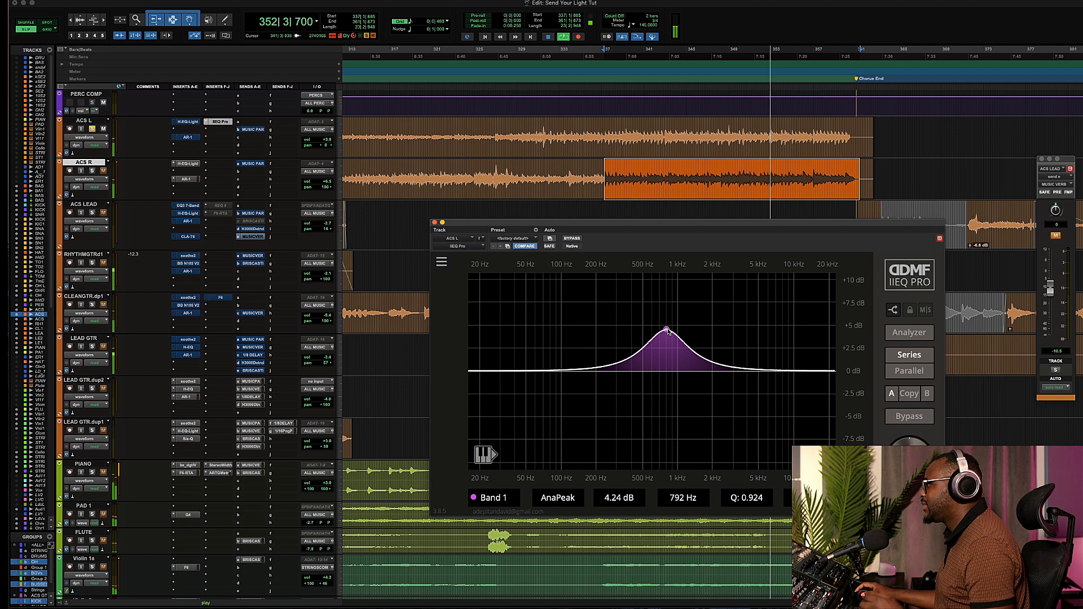
# Set band 1 to a narrow cut of about -3.5 dB at 792 Hz with Q 1.732, comparing against bypass during playback.
pyautogui.moveTo(668, 331); pyautogui.dragTo(668, 390)
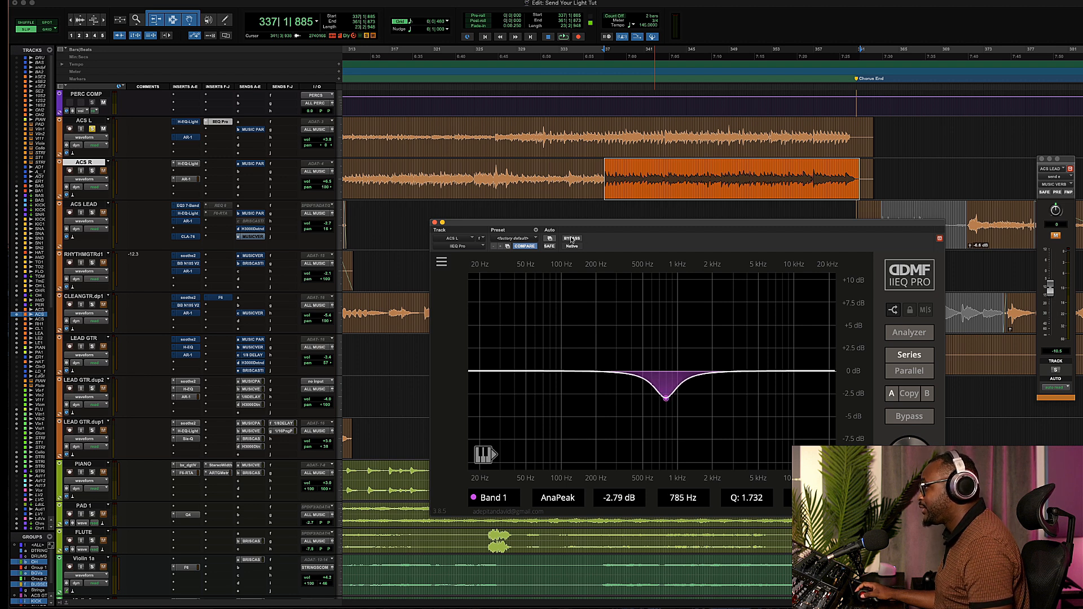
pyautogui.press('space')
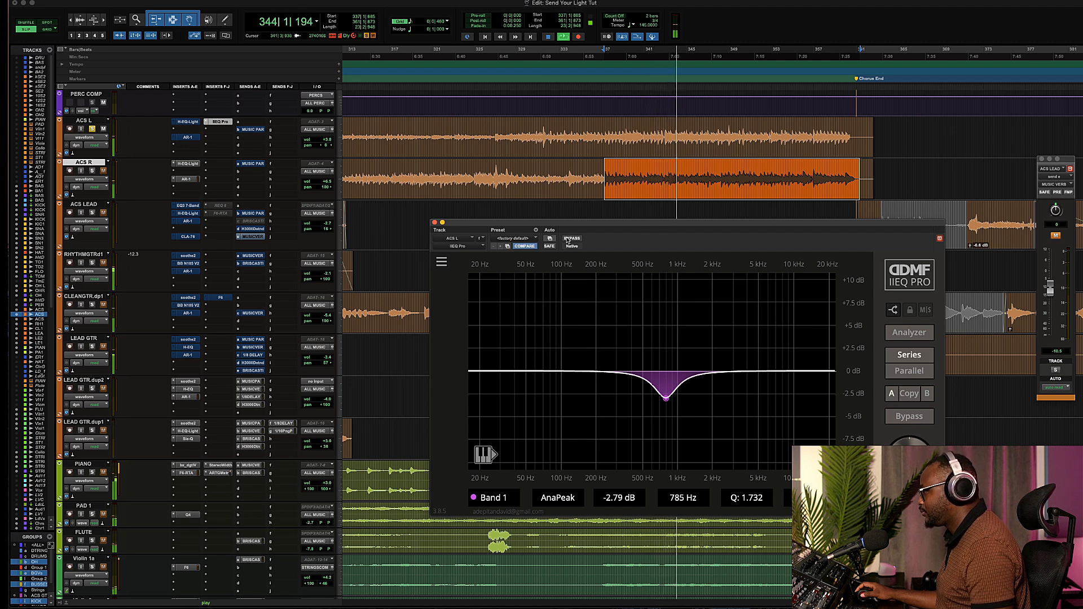
pyautogui.click(570, 239)
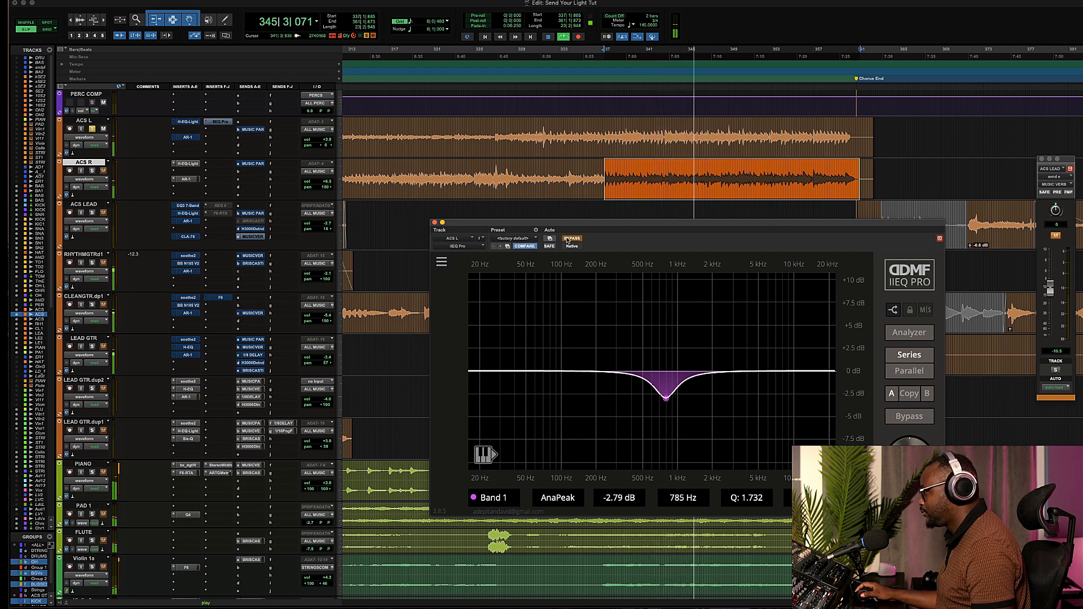
pyautogui.click(570, 239)
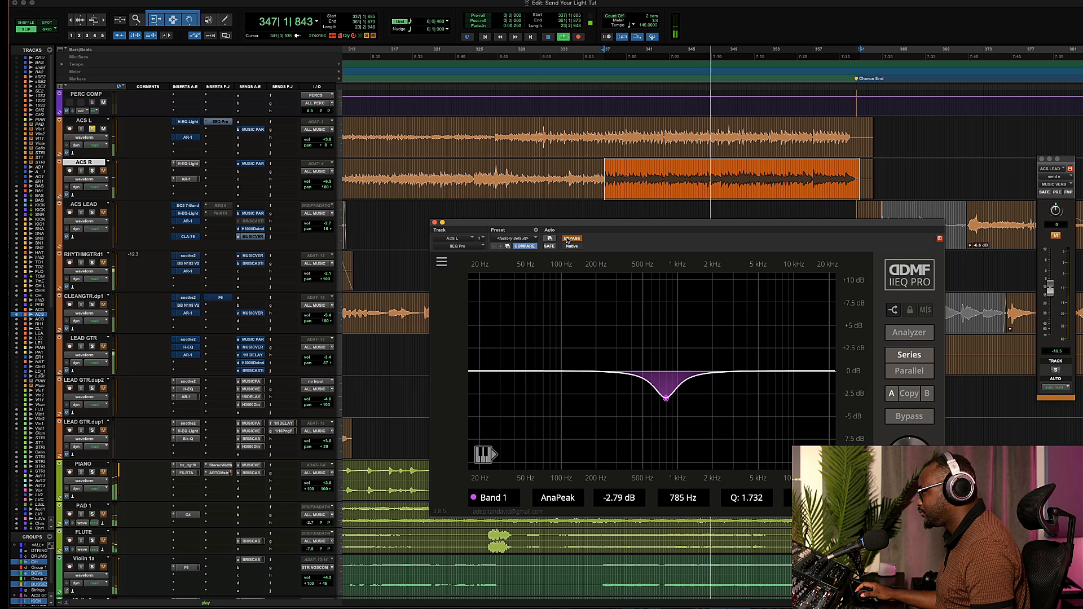
pyautogui.moveTo(667, 401); pyautogui.dragTo(667, 409)
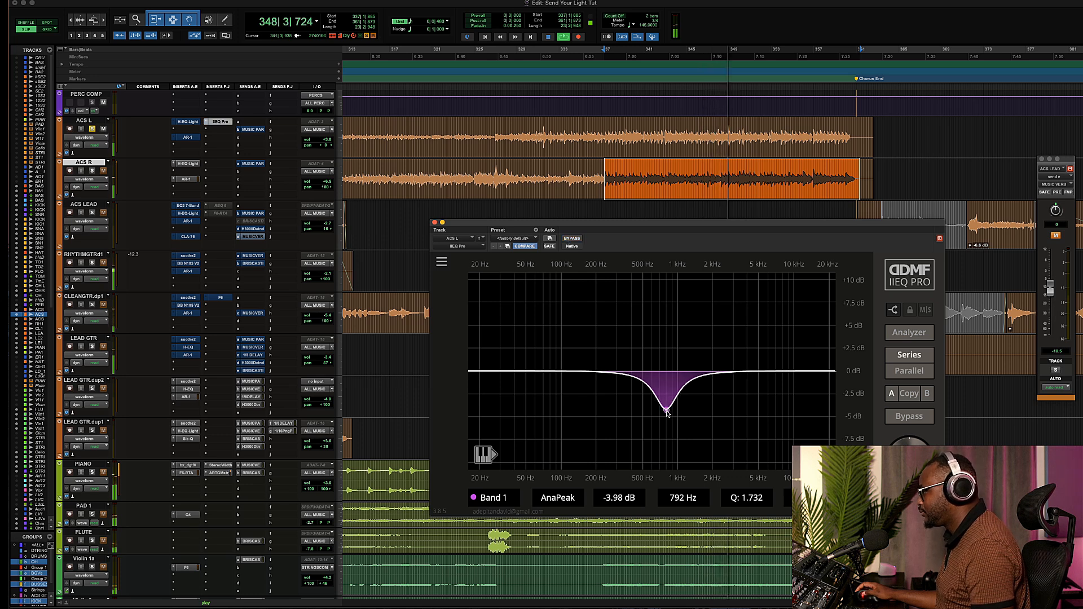
pyautogui.click(573, 239)
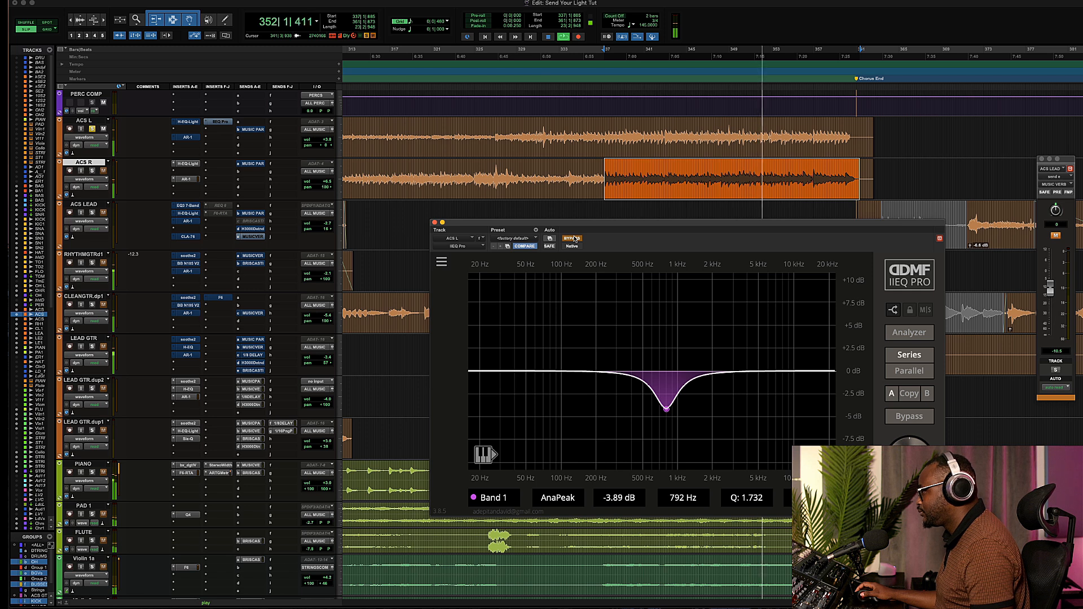
pyautogui.click(573, 238)
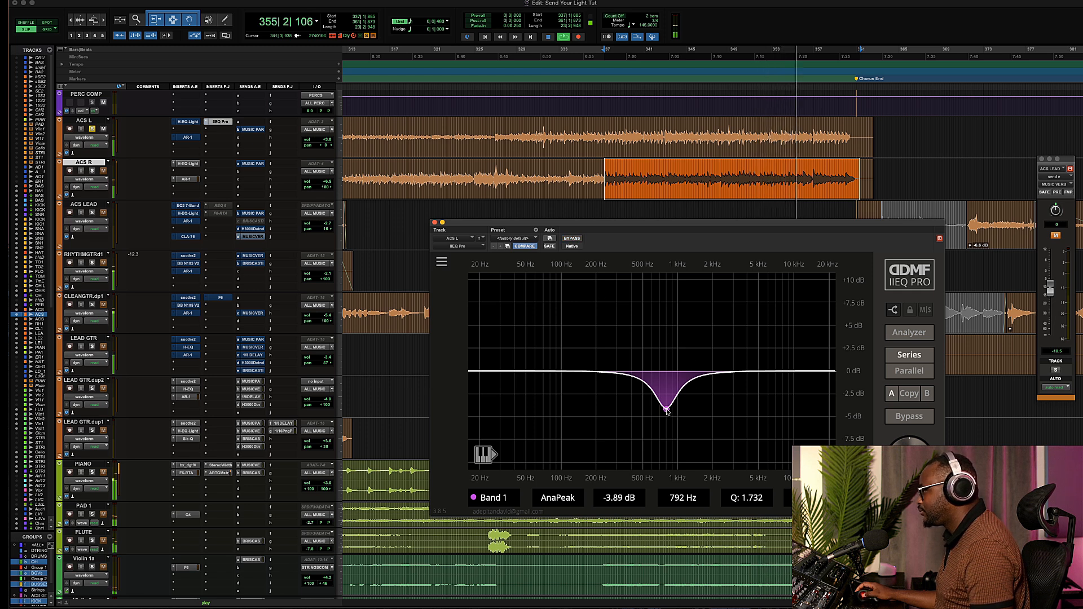
pyautogui.moveTo(666, 411); pyautogui.dragTo(667, 405)
pyautogui.press('space')
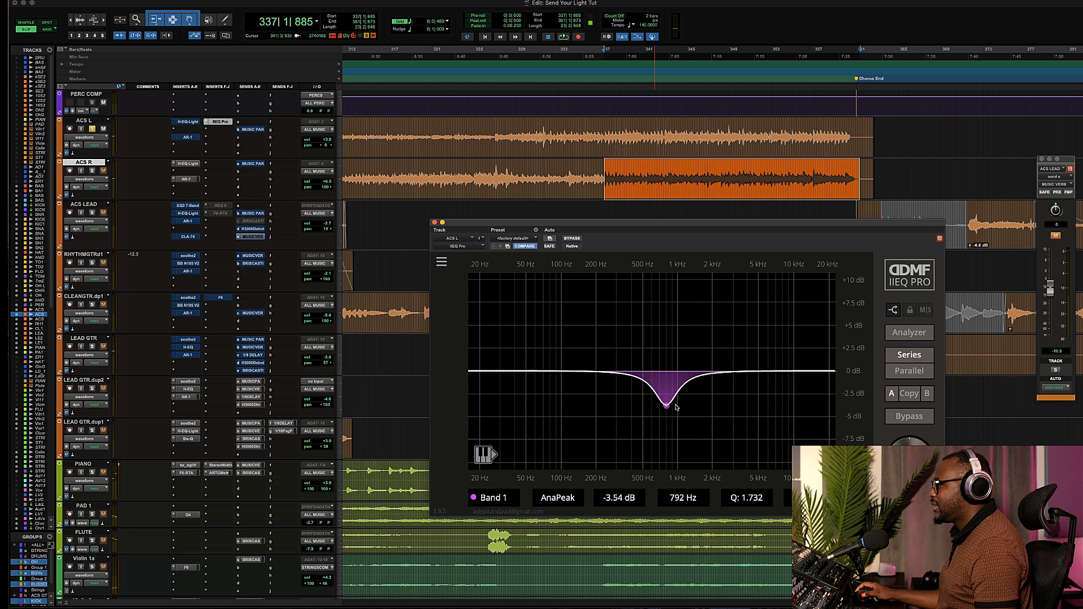
# Add a second band cutting about 1.52 dB at 1934 Hz with Q 1.756 and compare it against bypass.
pyautogui.doubleClick(703, 366)
pyautogui.scroll(3, 704, 366)
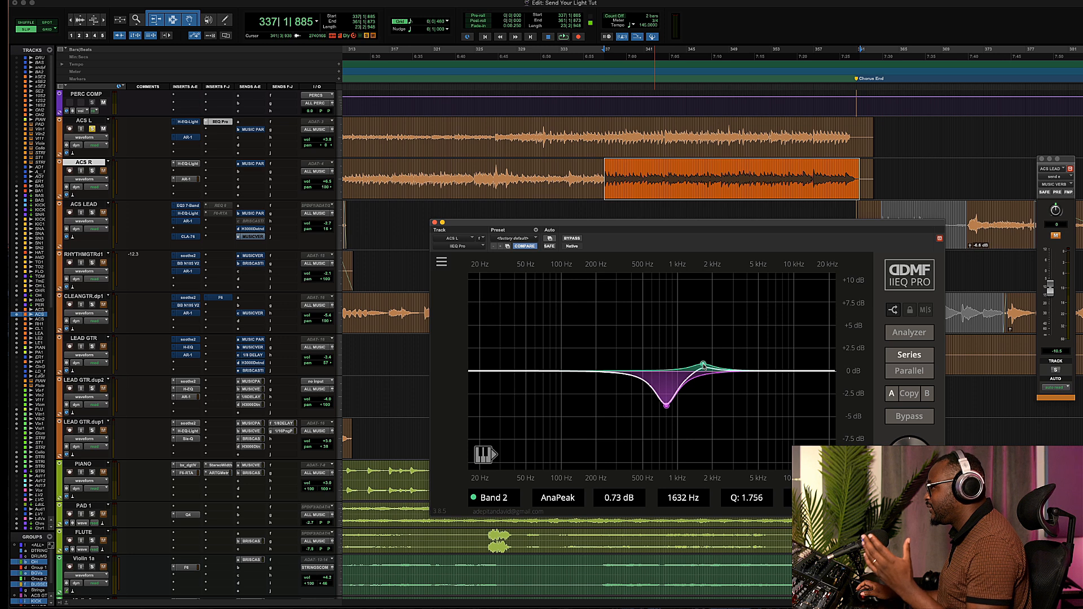
pyautogui.moveTo(704, 367); pyautogui.dragTo(714, 388)
pyautogui.press('space')
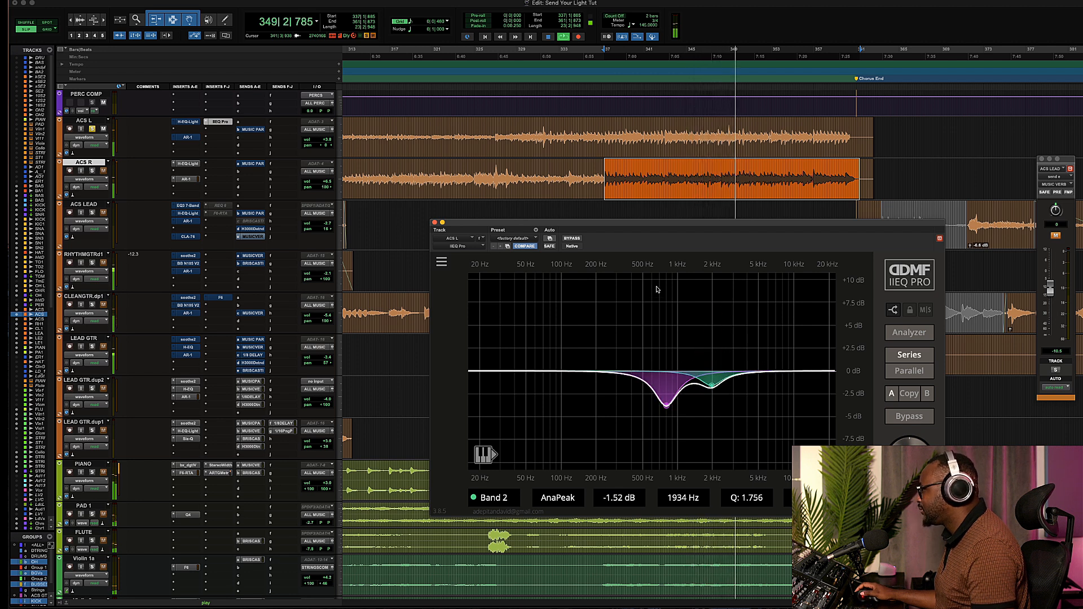
pyautogui.click(572, 238)
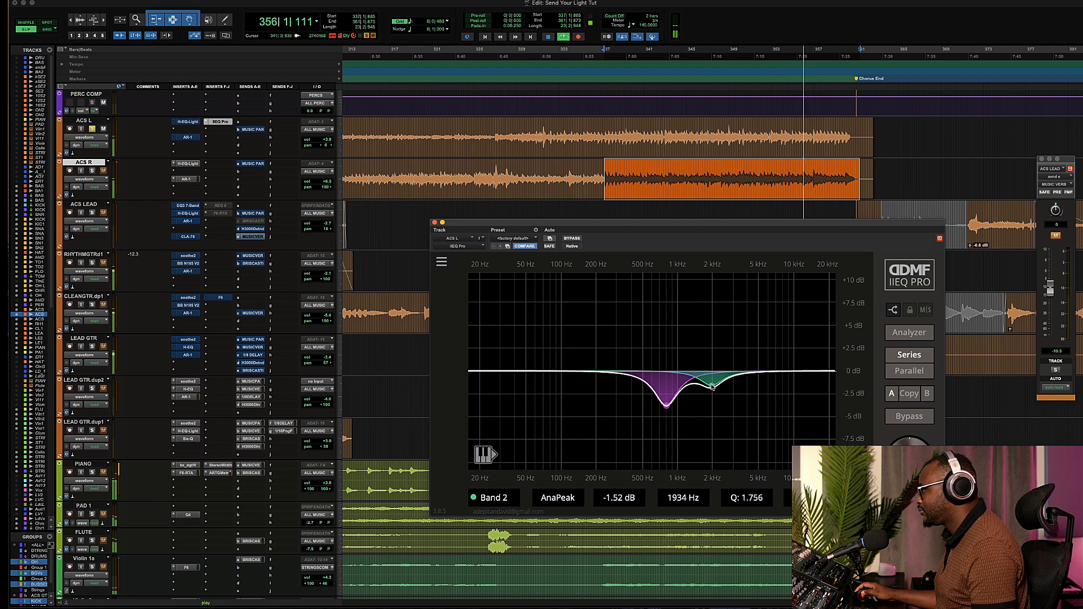
# Add a high-shelf band boosting about 1.25 dB at 3754 Hz and compare it against bypass.
pyautogui.moveTo(713, 387); pyautogui.dragTo(745, 359)
pyautogui.click(579, 240)
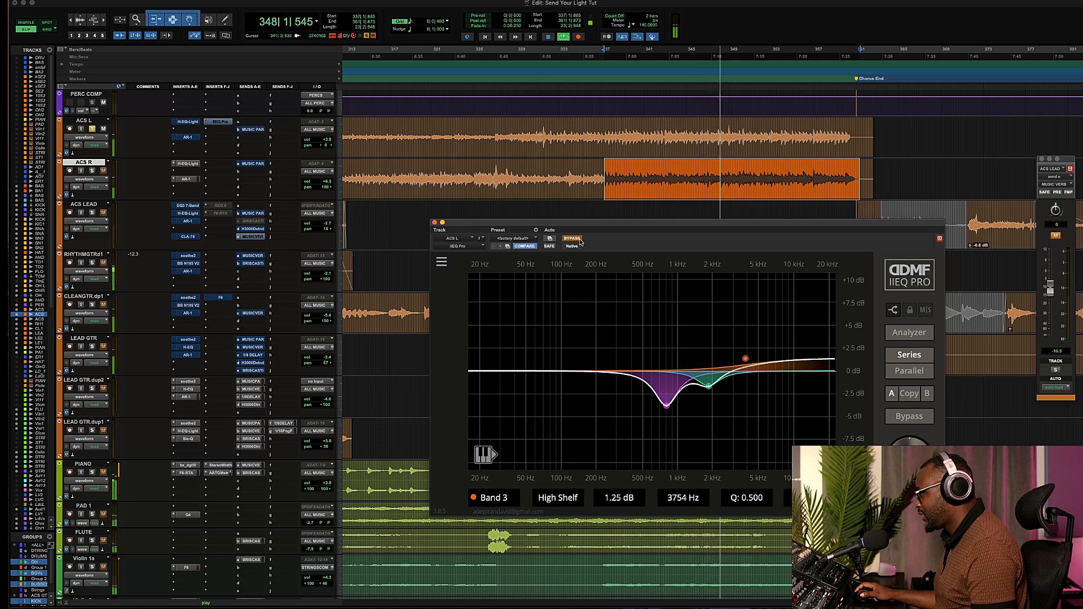
pyautogui.click(577, 241)
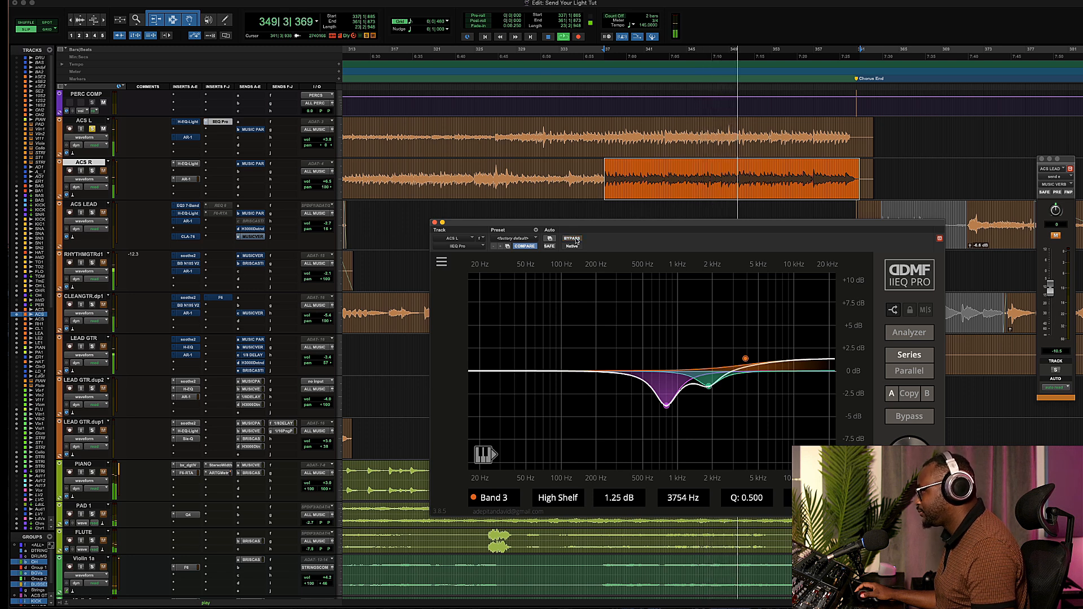
pyautogui.press('space')
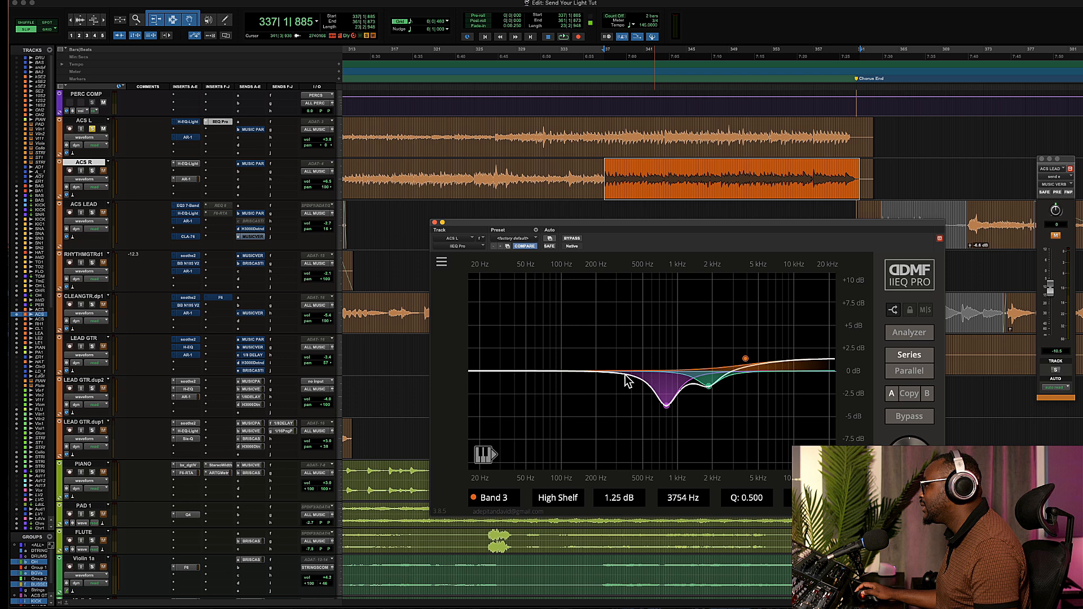
# Add a fourth peak band with Q 1.189 and sweep it through the lows while listening, leaving it near 0 dB at 290 Hz.
pyautogui.moveTo(598, 371); pyautogui.dragTo(597, 357)
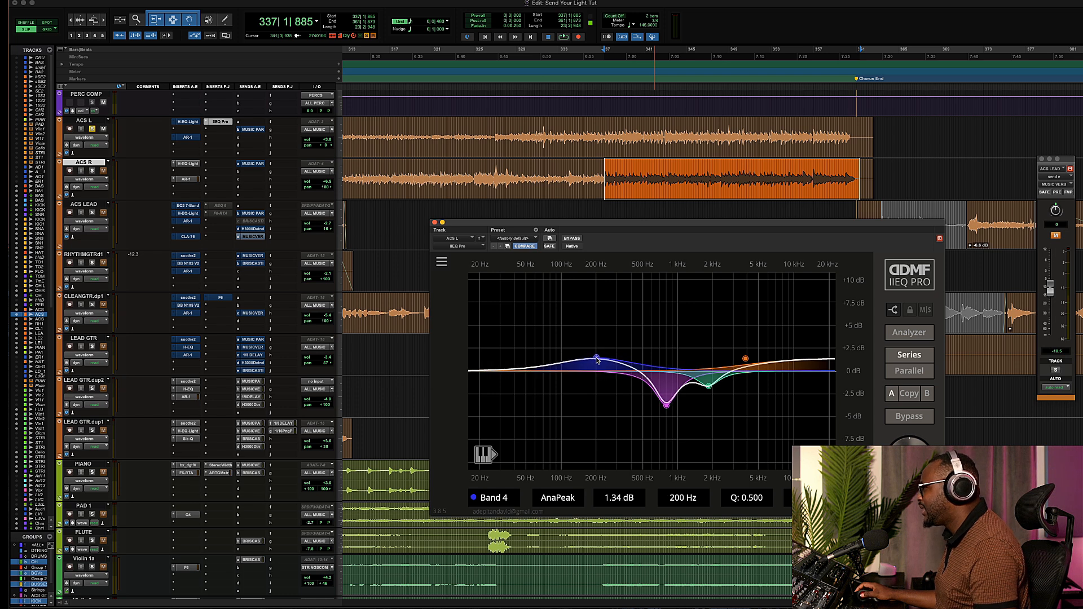
pyautogui.scroll(3, 598, 360)
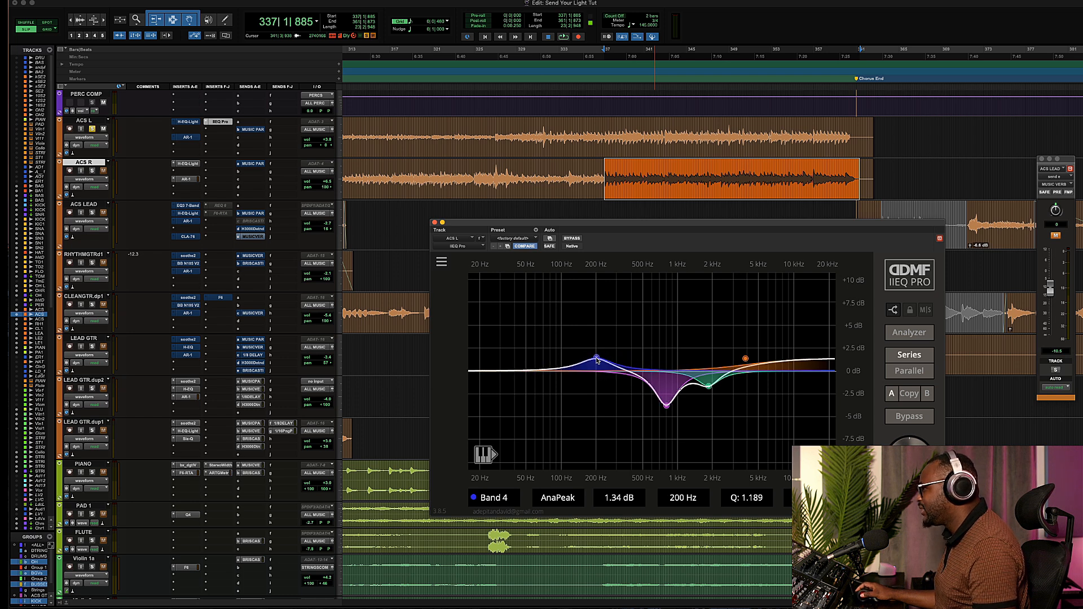
pyautogui.moveTo(597, 361); pyautogui.dragTo(578, 372)
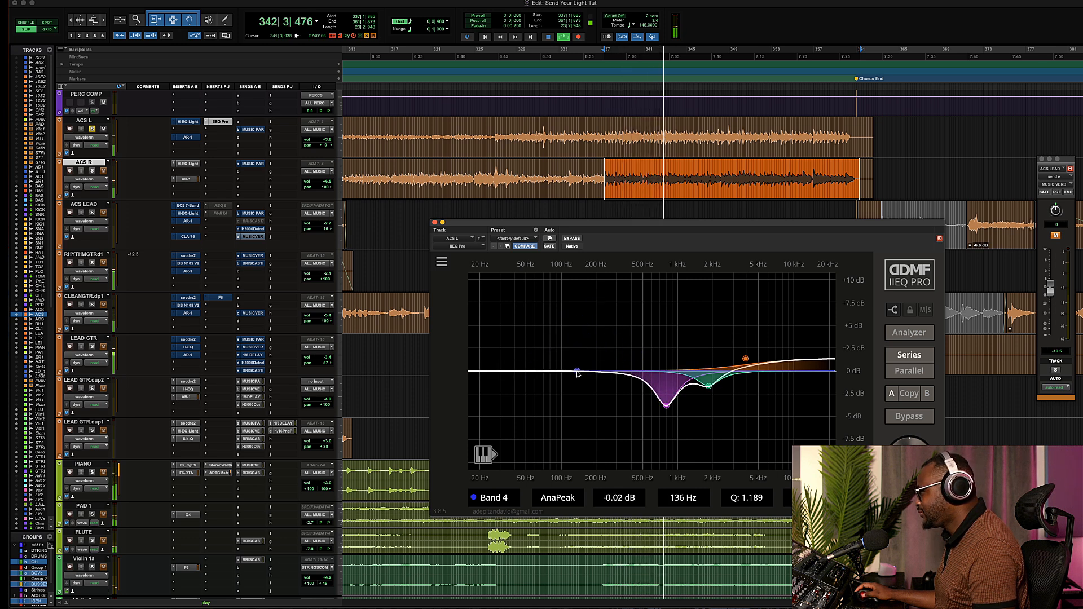
pyautogui.press('space')
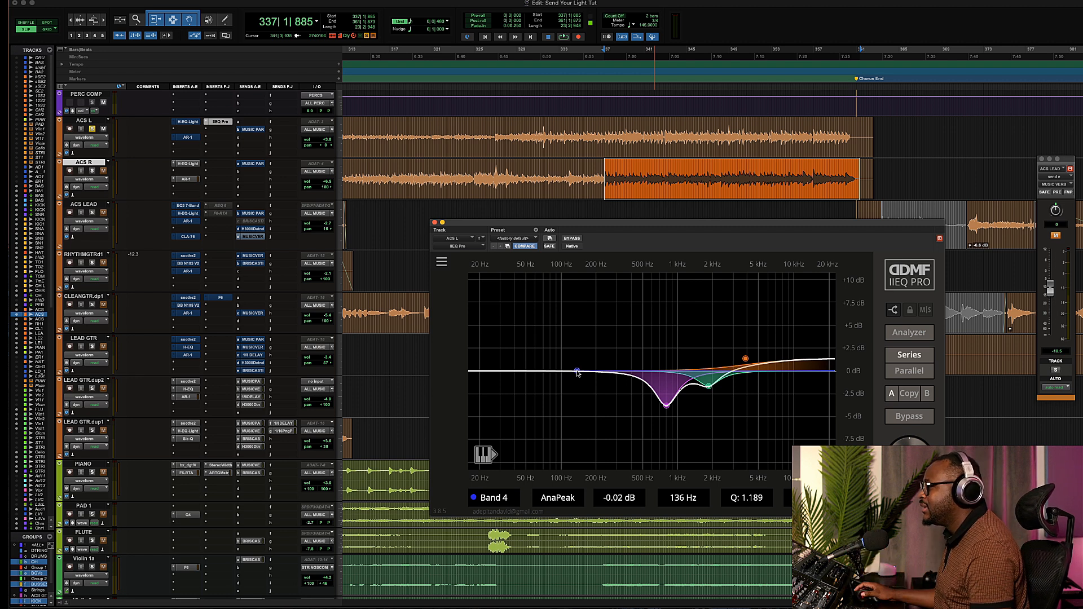
pyautogui.moveTo(577, 372)
pyautogui.mouseDown()
pyautogui.moveTo(561, 315)
pyautogui.moveTo(595, 312)
pyautogui.moveTo(602, 317)
pyautogui.moveTo(585, 322)
pyautogui.moveTo(599, 327)
pyautogui.moveTo(558, 375)
pyautogui.mouseUp()
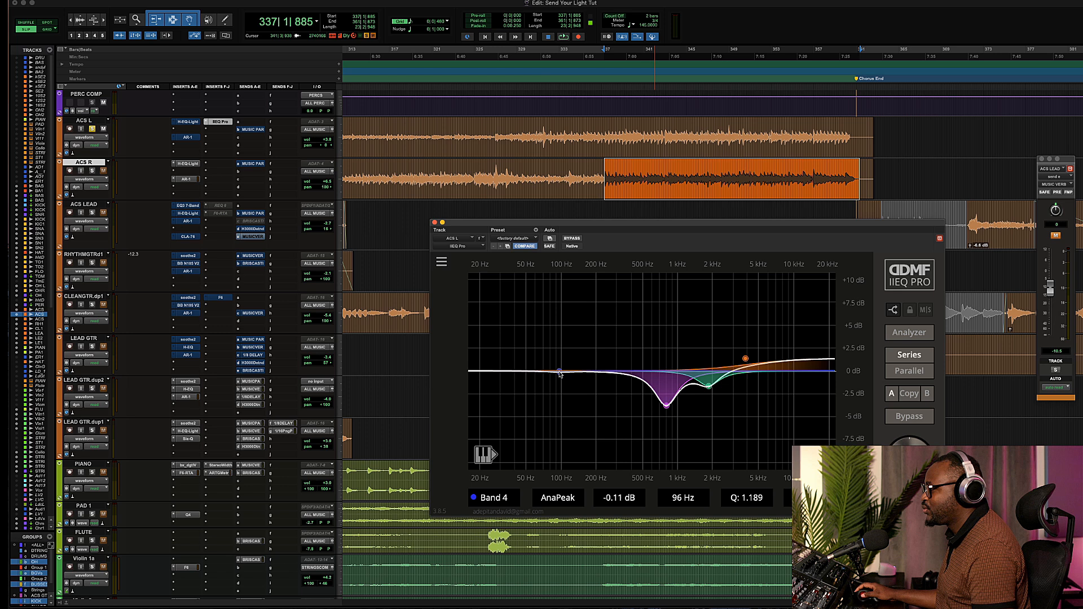
pyautogui.press('space')
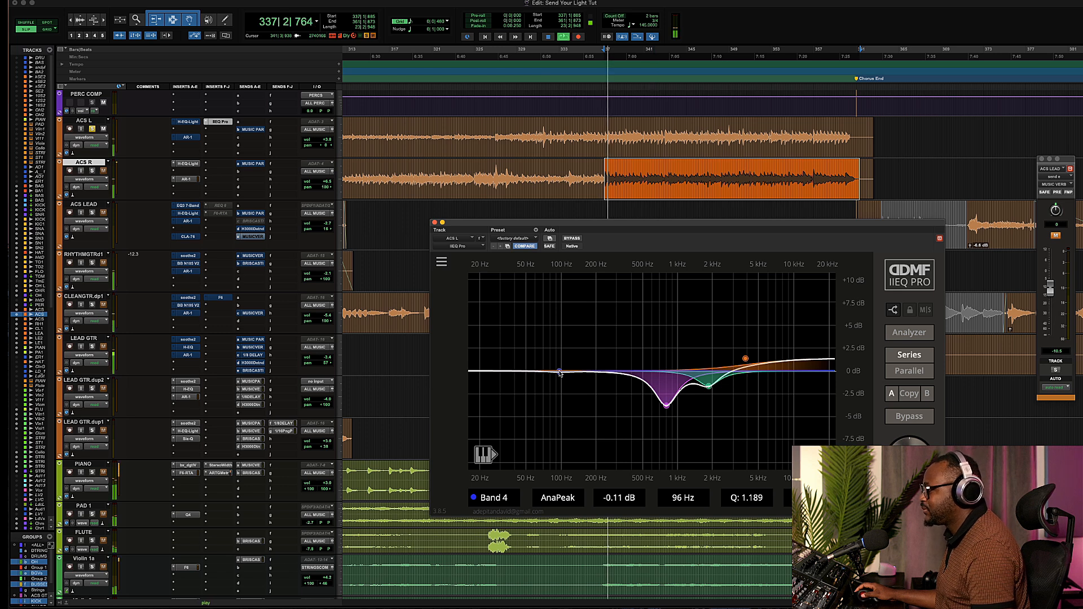
pyautogui.moveTo(560, 373); pyautogui.dragTo(616, 372)
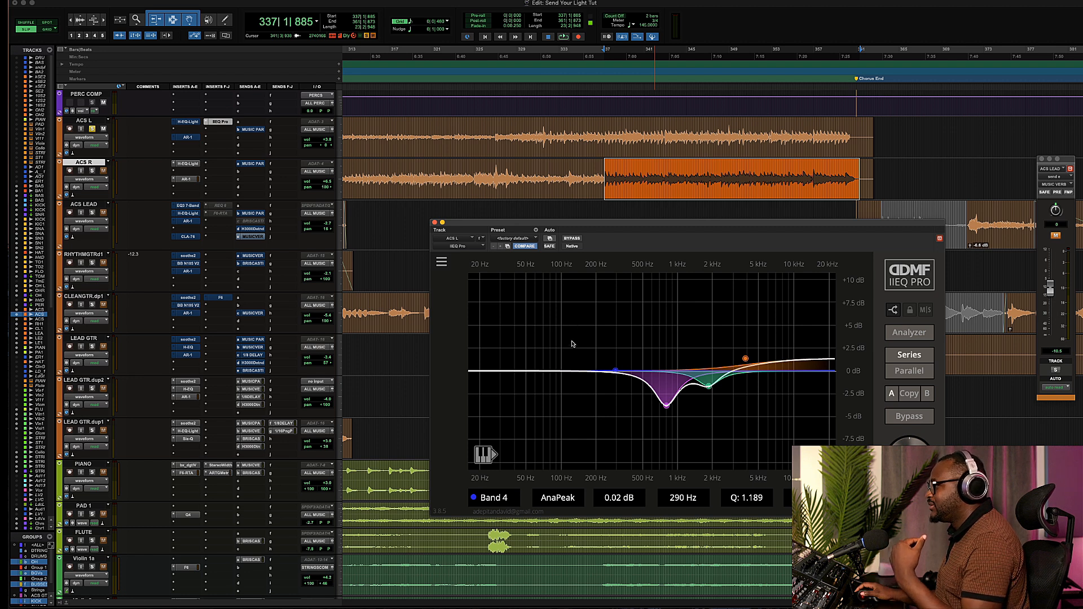
# Add an HPF12 high-pass band at the bottom end around 30 Hz and nudge its cutoff upward.
pyautogui.doubleClick(490, 373)
pyautogui.moveTo(494, 372); pyautogui.dragTo(501, 373)
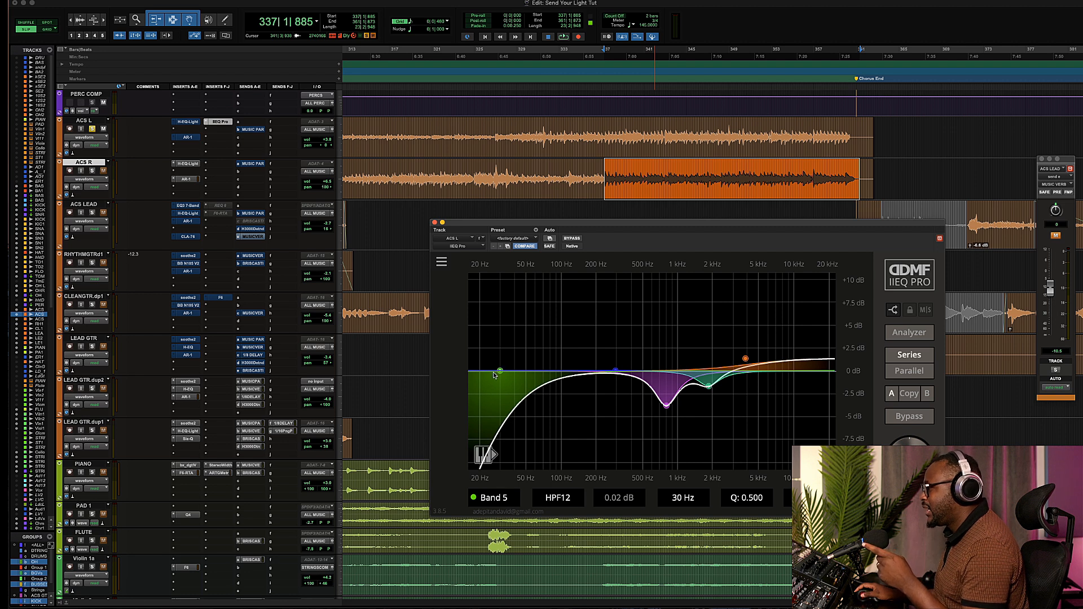
pyautogui.moveTo(500, 372); pyautogui.dragTo(552, 380)
# Add a sixth band as a Low Shelf cutting about 1.43 dB at 245 Hz with Q 0.874.
pyautogui.doubleClick(546, 374)
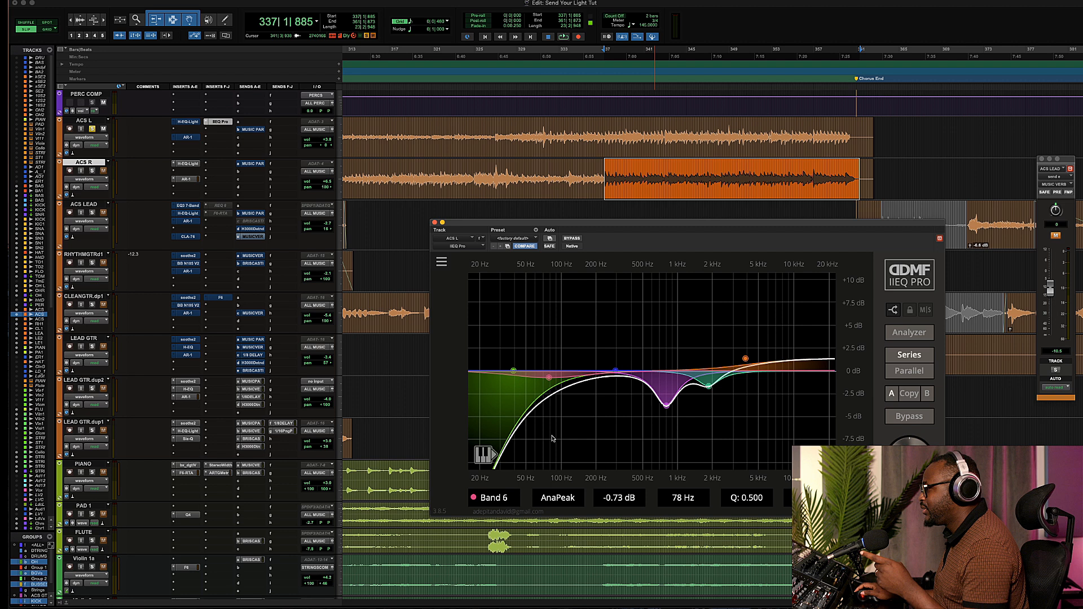
pyautogui.click(547, 497)
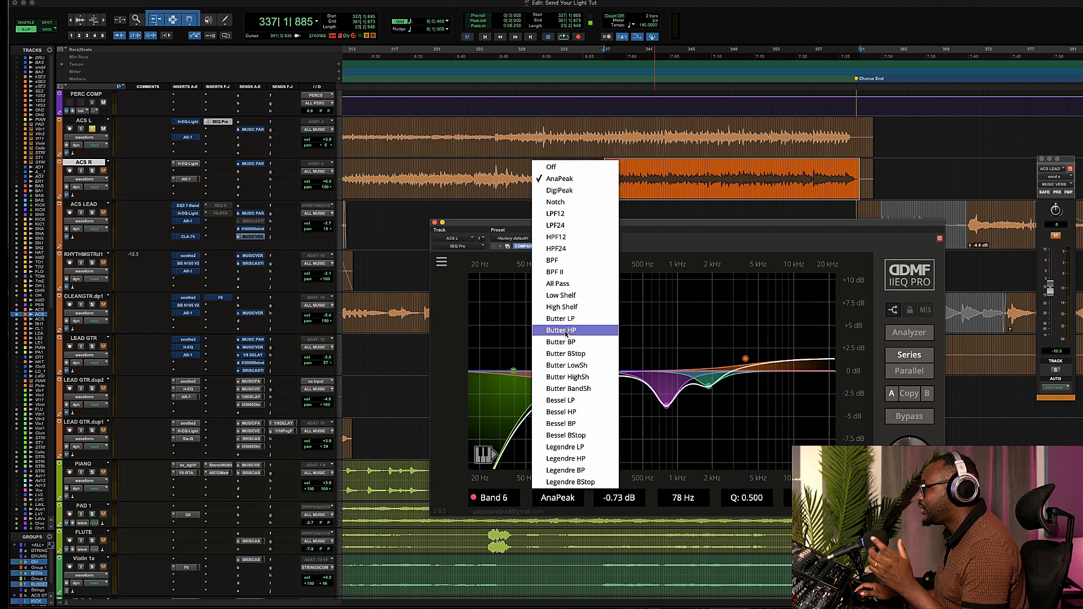
pyautogui.click(567, 295)
pyautogui.moveTo(550, 378); pyautogui.dragTo(607, 386)
pyautogui.scroll(2, 601, 345)
pyautogui.press('space')
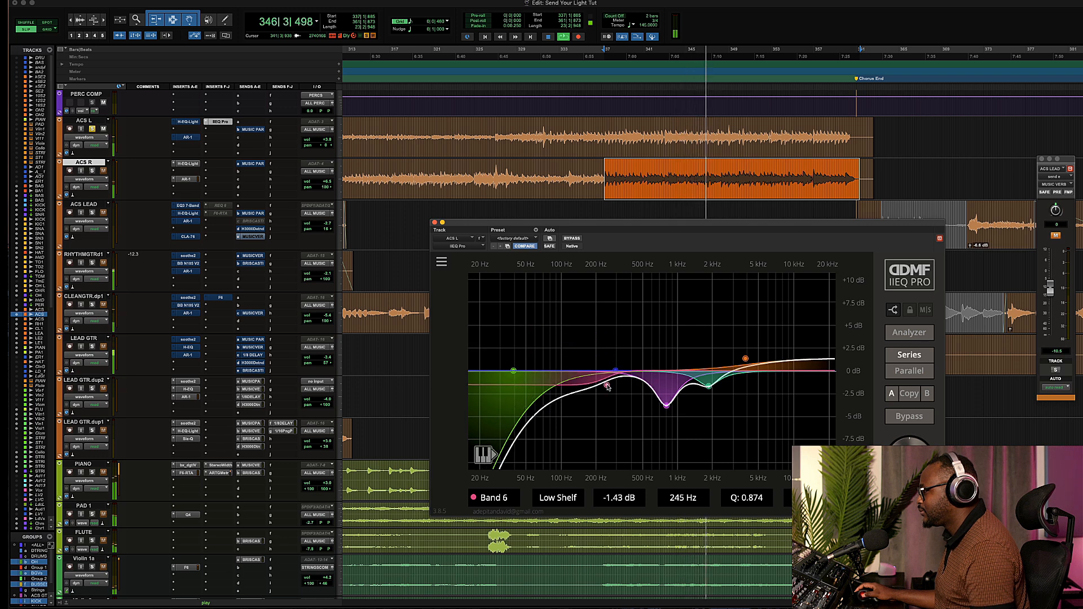
# Move the low shelf to about -1.34 dB at 192 Hz, comparing against bypass.
pyautogui.click(572, 239)
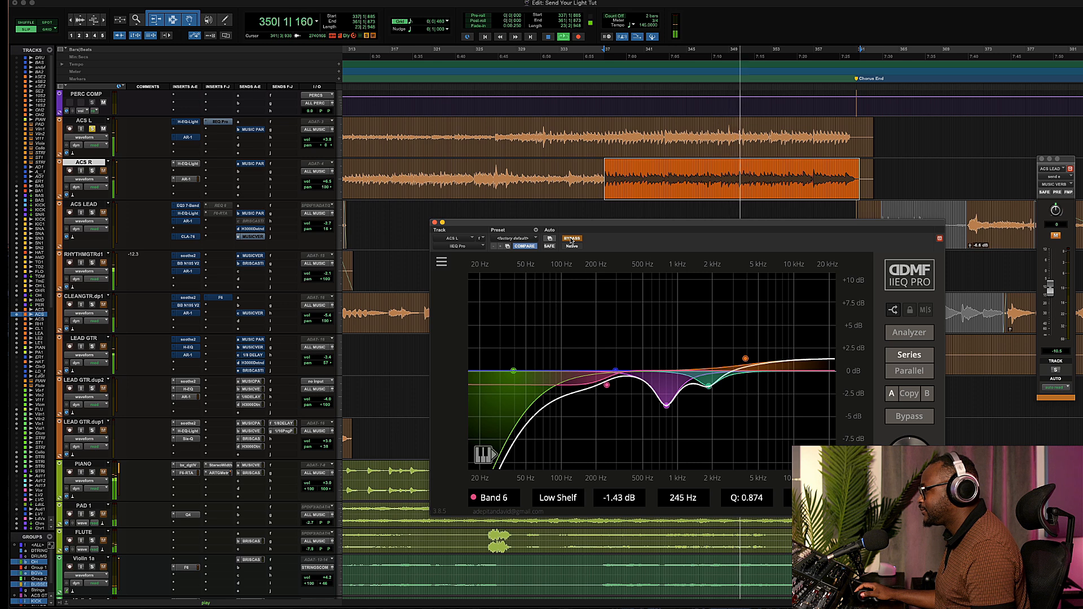
pyautogui.moveTo(606, 385); pyautogui.dragTo(594, 386)
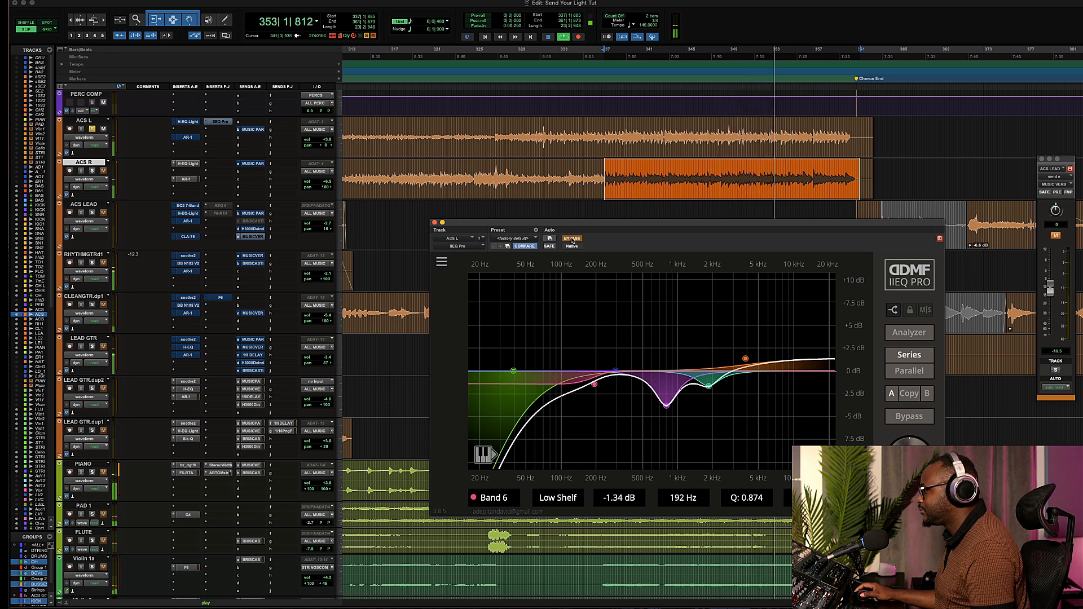
pyautogui.click(572, 239)
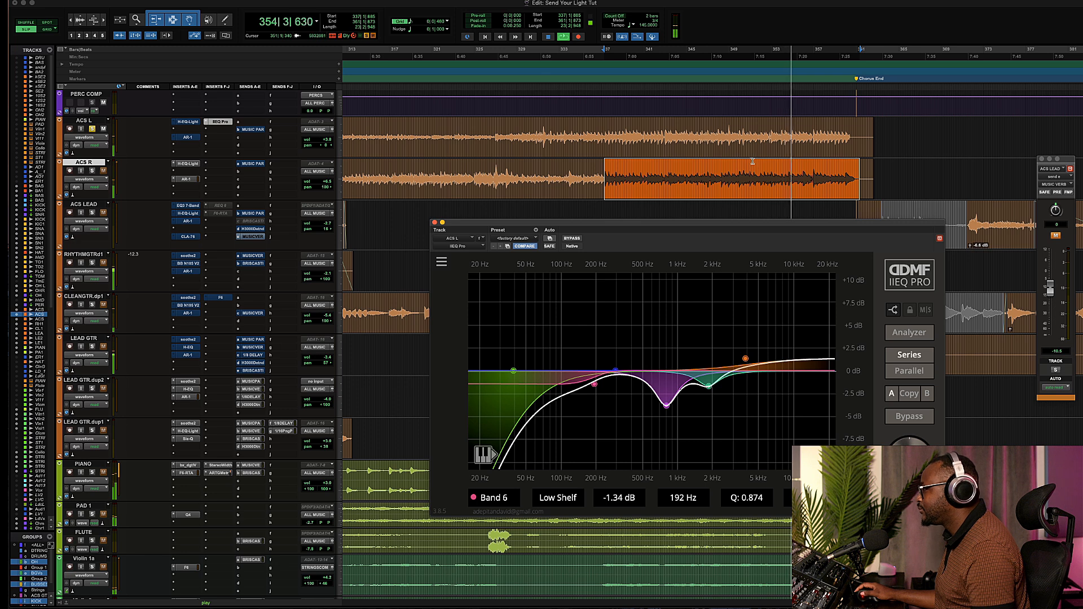
# Select a short section of the ACS R clip, play it, and toggle the plug-in bypass to compare.
pyautogui.moveTo(760, 179); pyautogui.dragTo(800, 172)
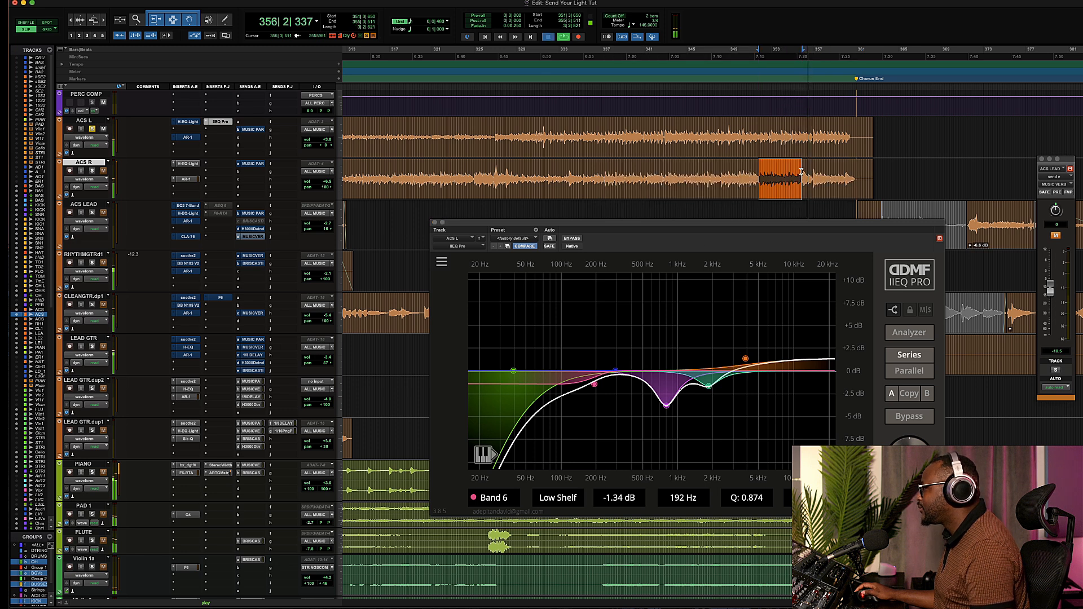
pyautogui.press('space')
pyautogui.press('space')
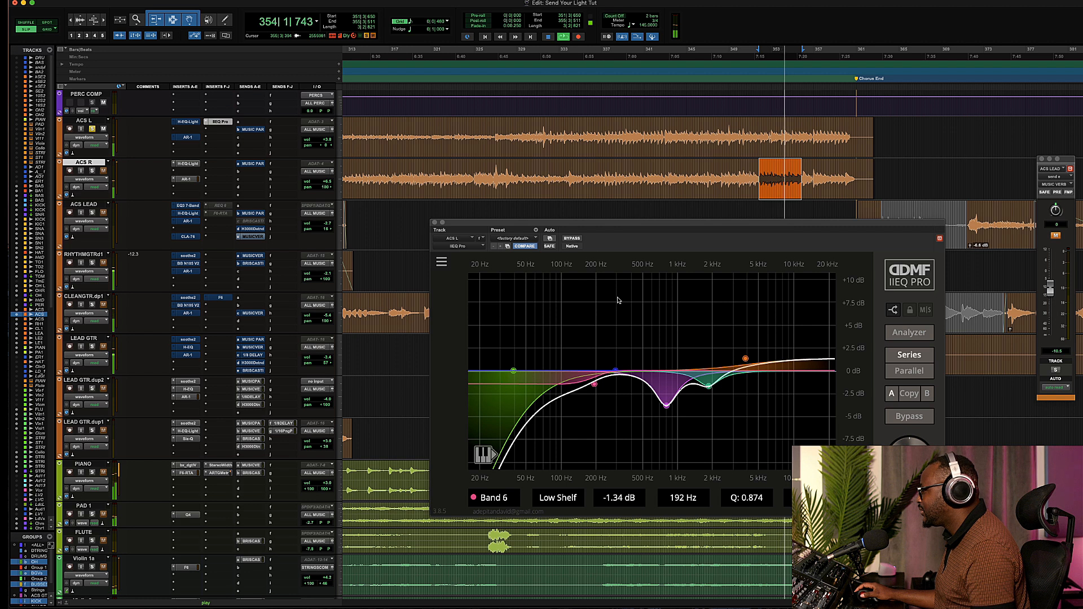
pyautogui.click(571, 239)
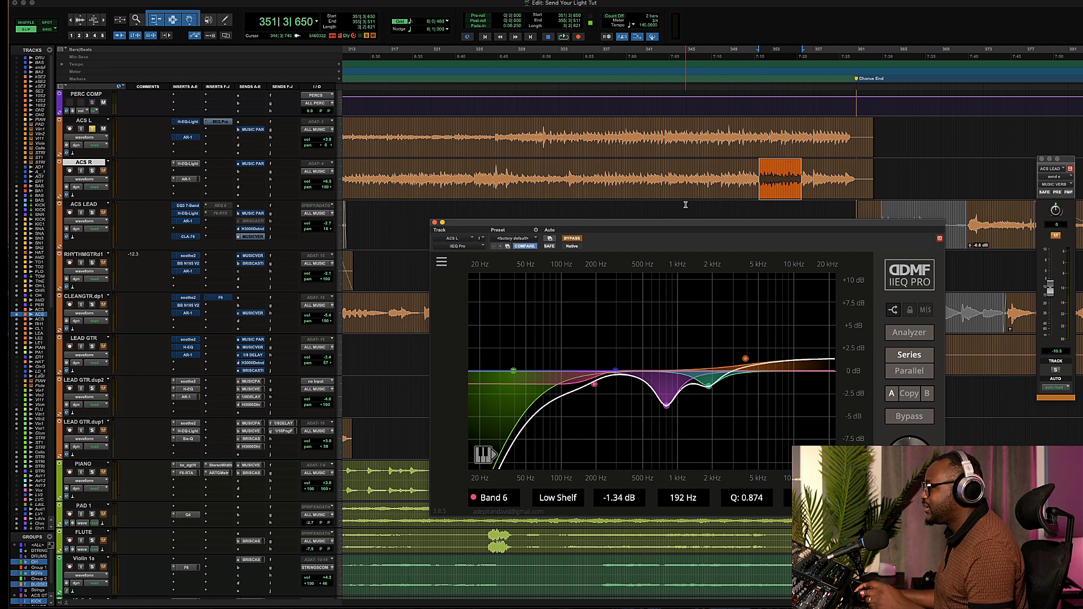
pyautogui.click(578, 239)
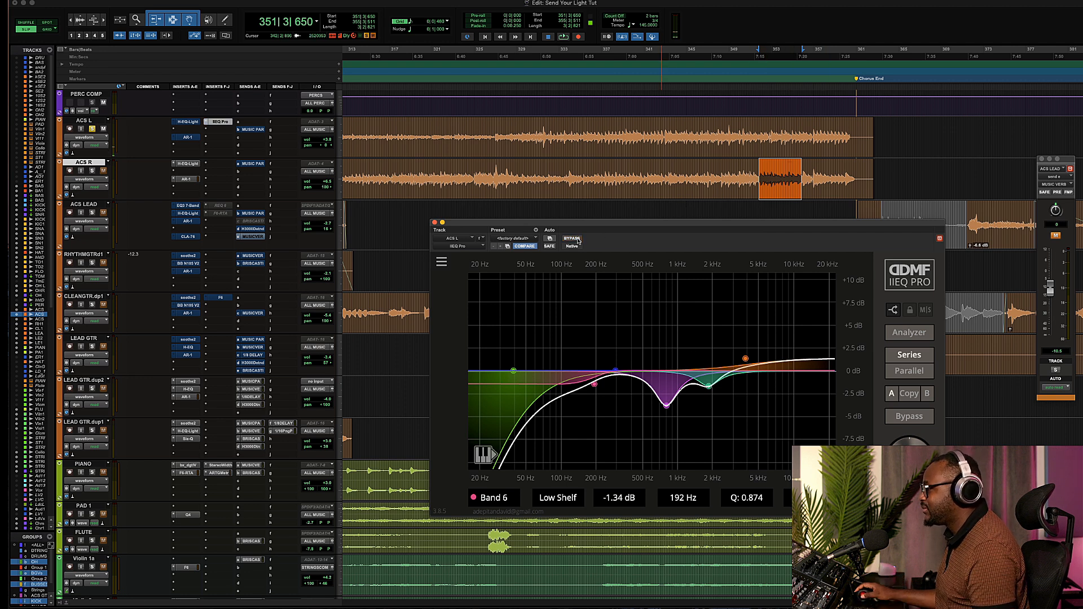
pyautogui.press('space')
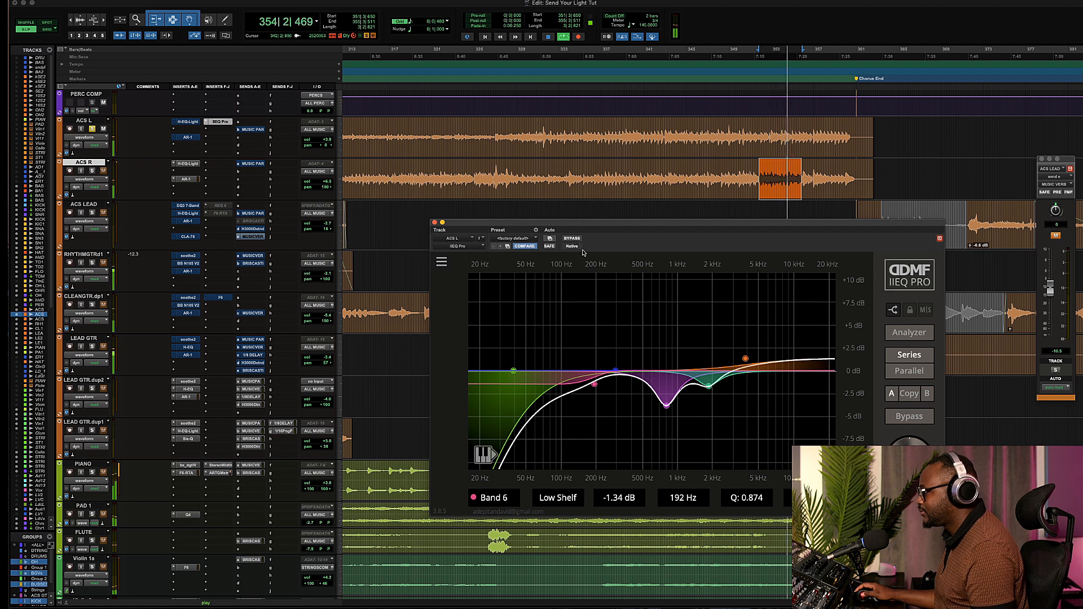
pyautogui.click(572, 238)
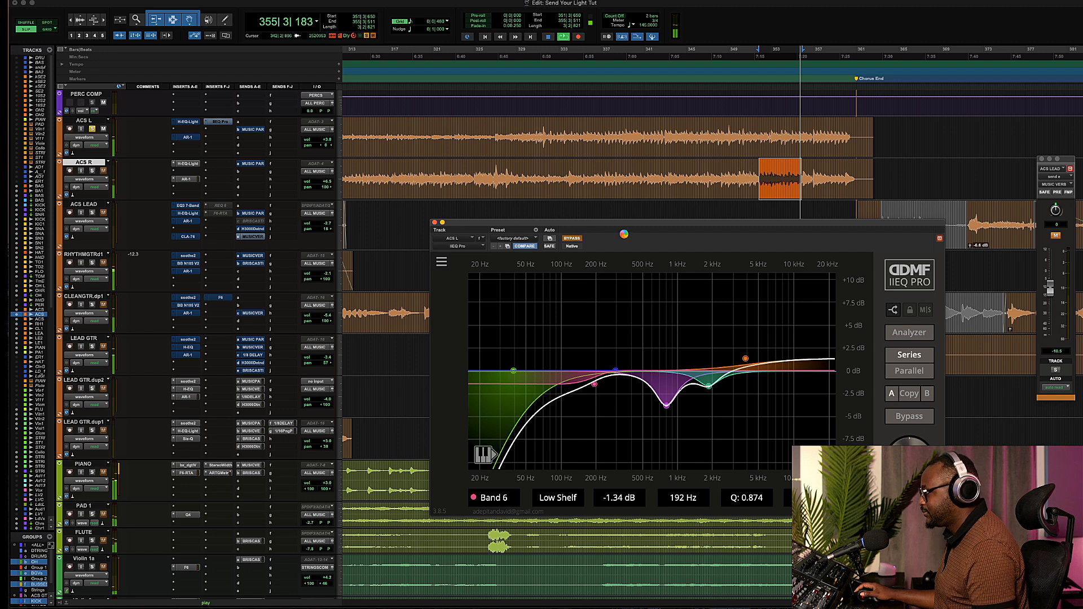
pyautogui.click(573, 240)
# Add a seventh narrow peak band boosting about 8.2 dB at 1212 Hz with Q 3.694 to hunt for resonances.
pyautogui.doubleClick(653, 366)
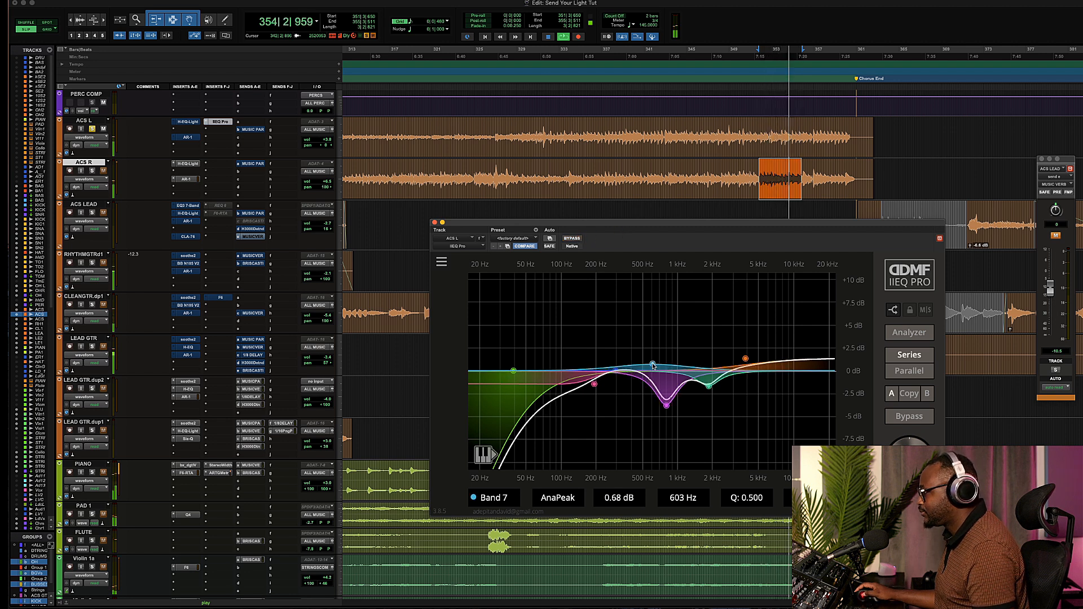
pyautogui.scroll(5, 653, 366)
pyautogui.moveTo(653, 365); pyautogui.dragTo(688, 292)
pyautogui.scroll(2, 692, 292)
pyautogui.scroll(-3, 693, 291)
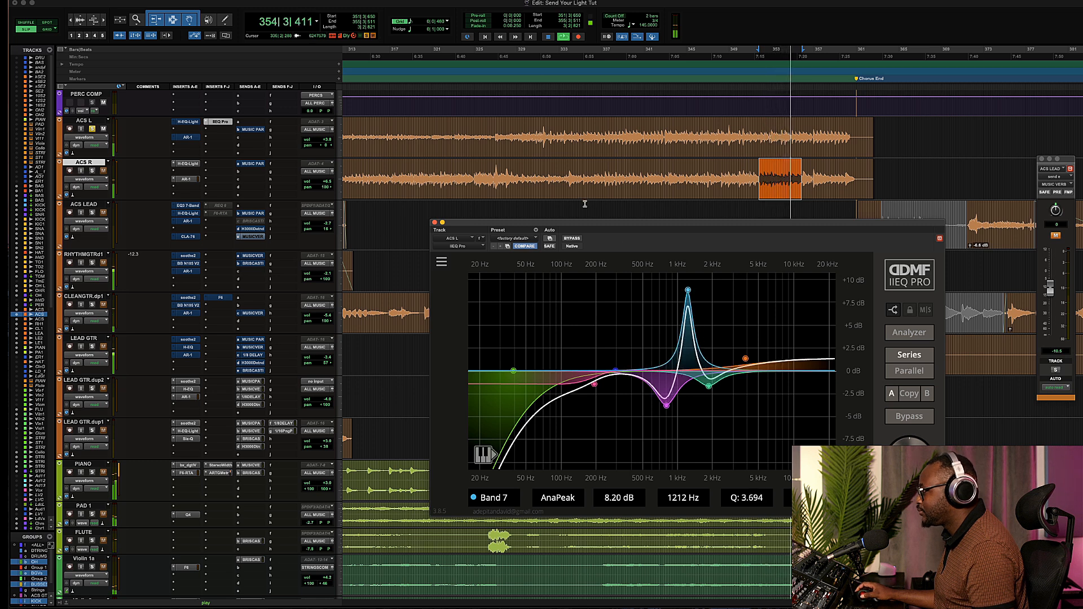
# Over a longer ACS R selection, move band 7 to a cut of about 1.69 dB at 290 Hz and compare against bypass.
pyautogui.moveTo(570, 180); pyautogui.dragTo(858, 185)
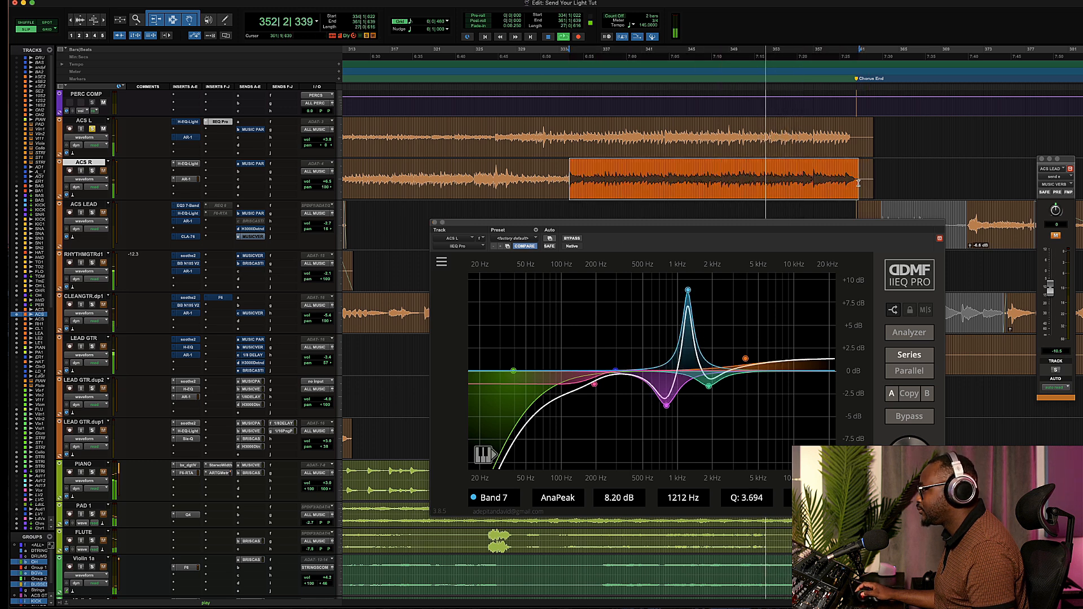
pyautogui.press('space')
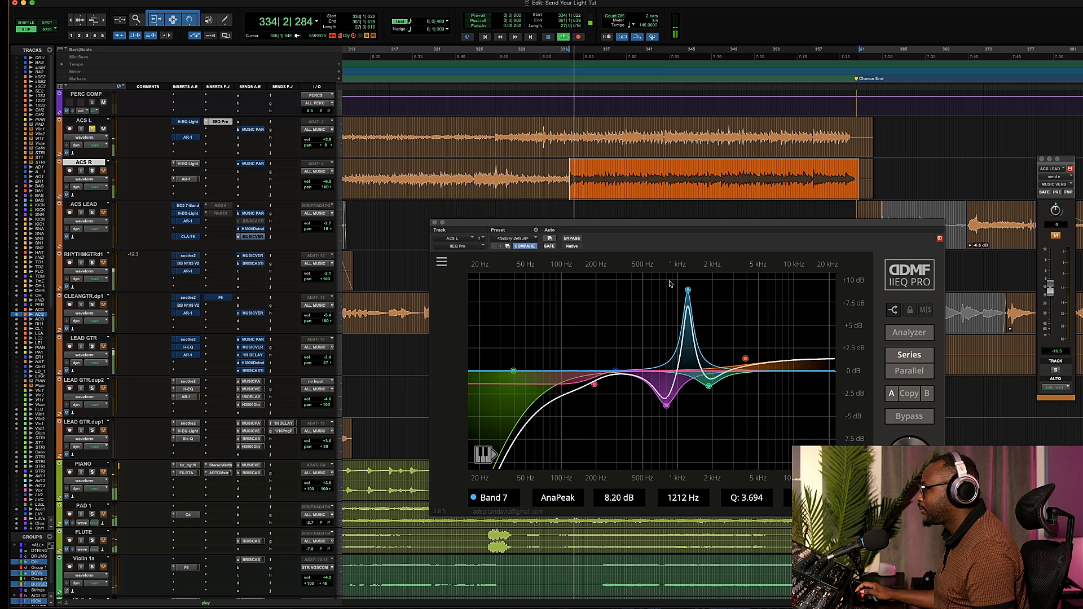
pyautogui.moveTo(690, 294); pyautogui.dragTo(616, 389)
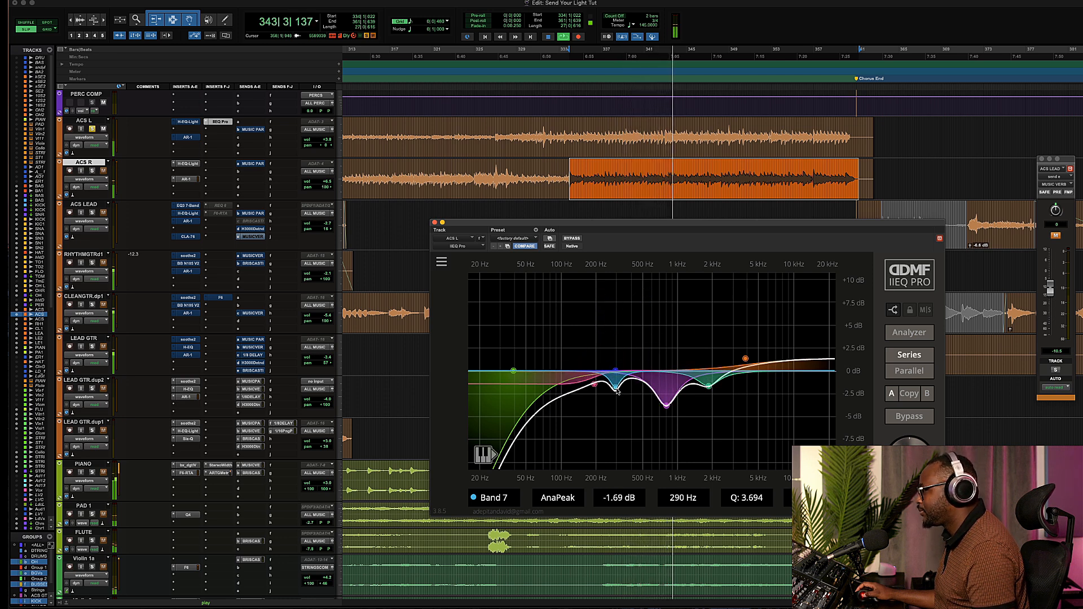
pyautogui.click(571, 238)
pyautogui.click(571, 238)
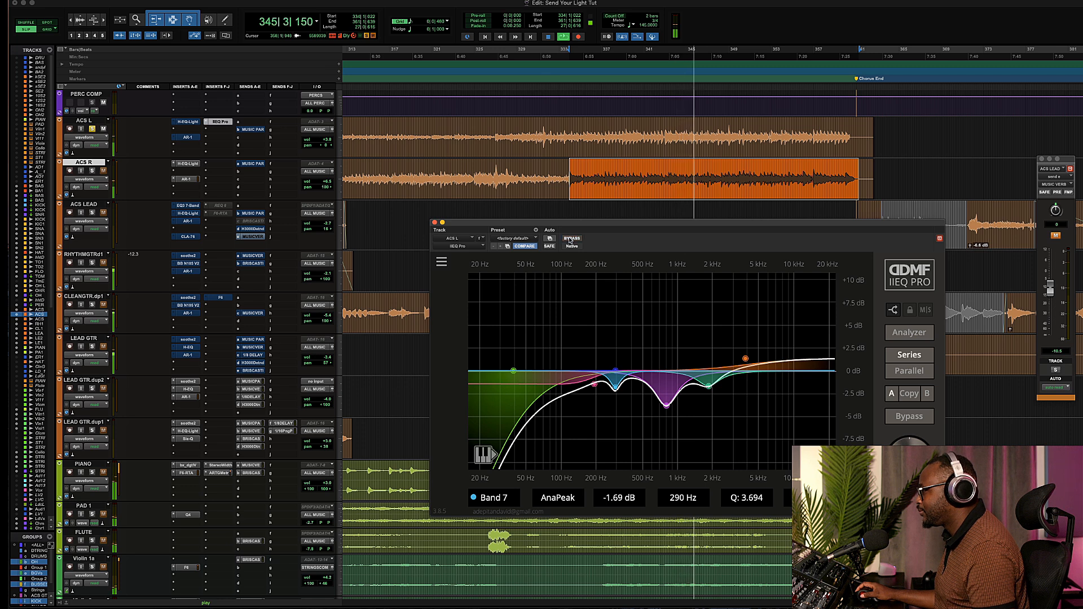
pyautogui.press('space')
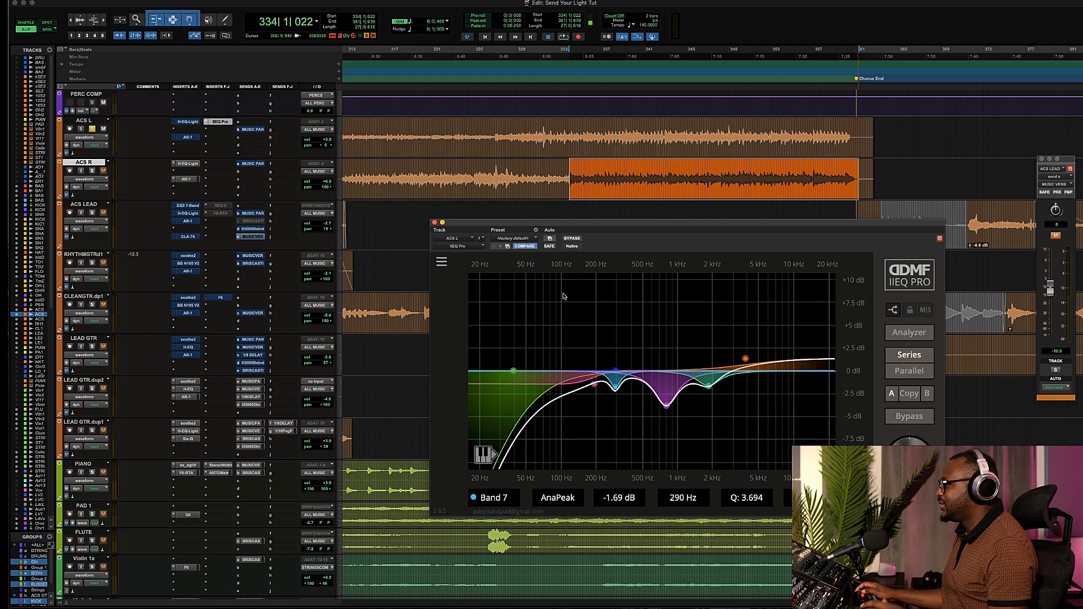
# Compare the IIEQ Pro curve against bypass during playback and open the original H-EQ Light insert on ACS L.
pyautogui.moveTo(607, 227); pyautogui.dragTo(626, 218)
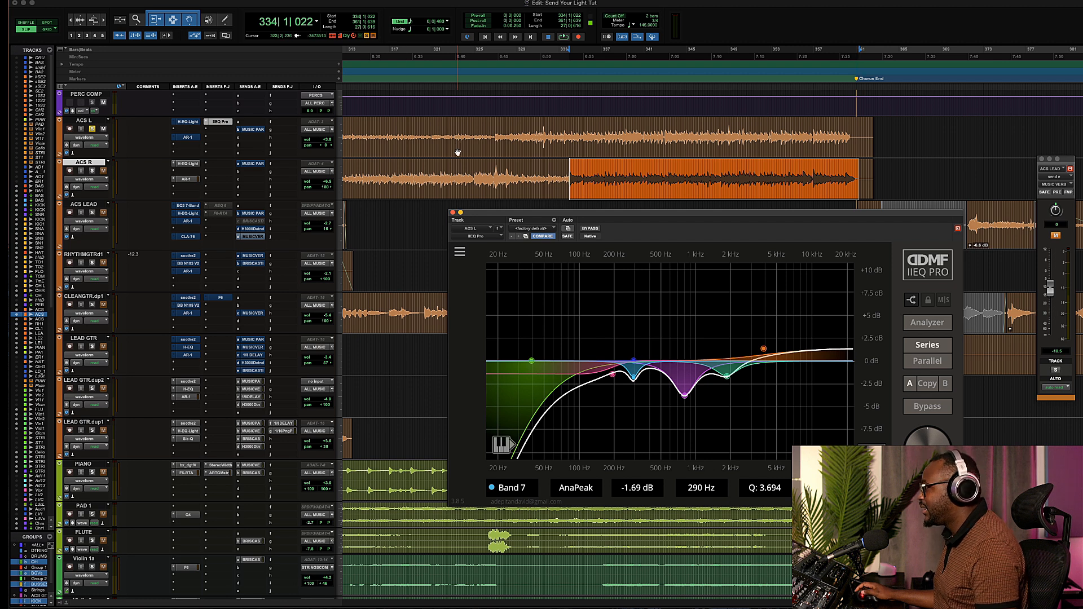
pyautogui.press('space')
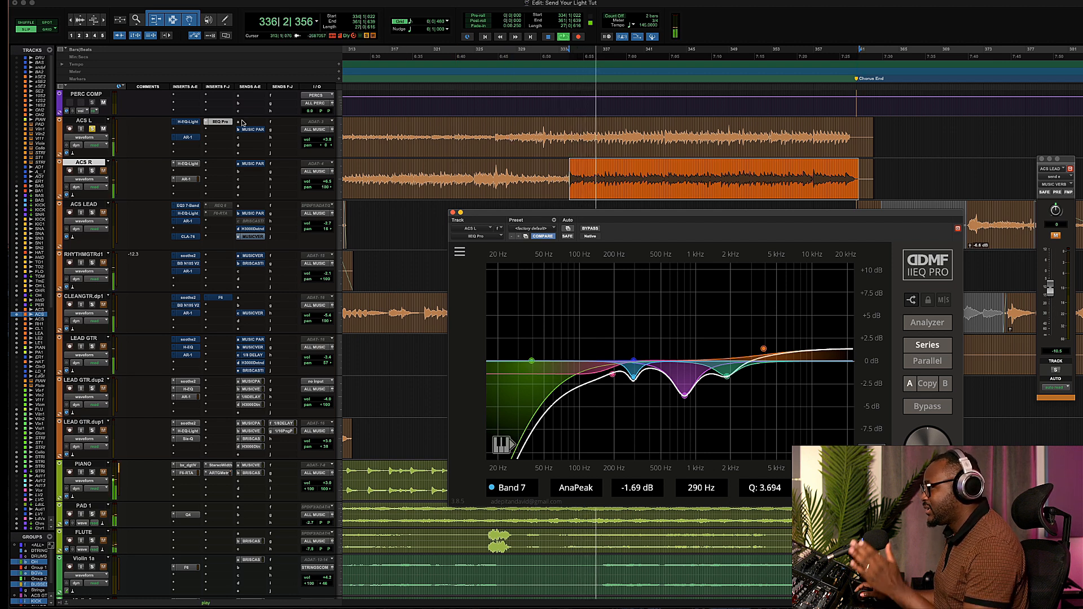
pyautogui.click(591, 228)
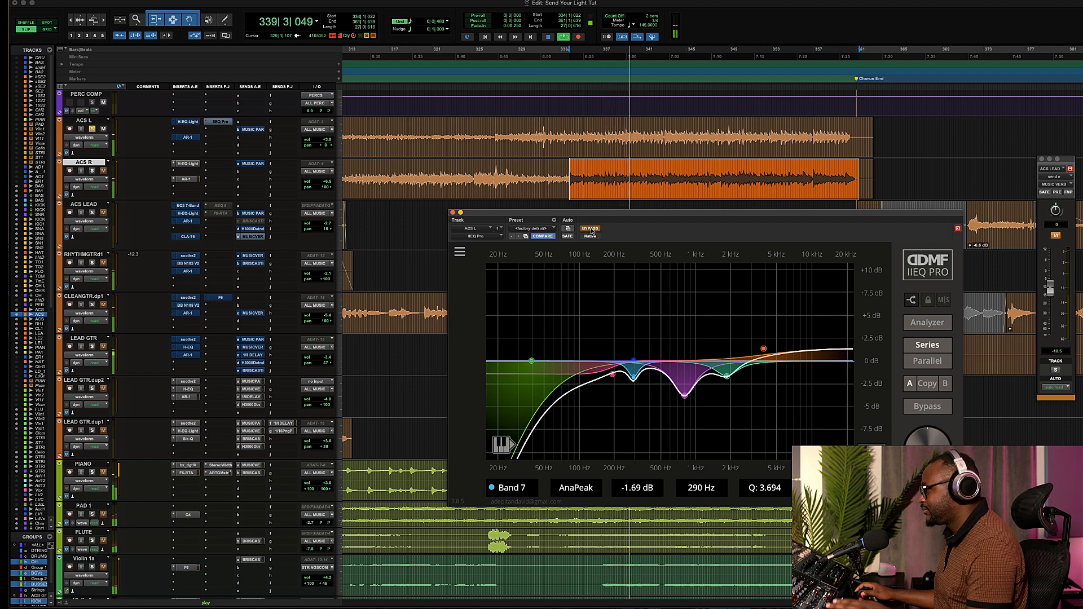
pyautogui.click(592, 230)
pyautogui.press('space')
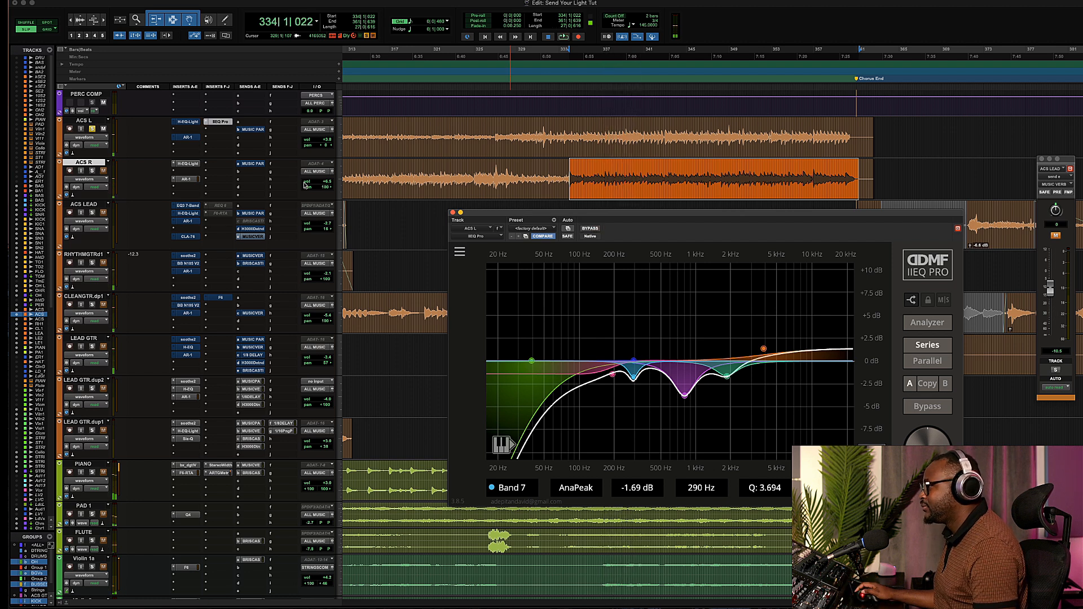
pyautogui.click(188, 122)
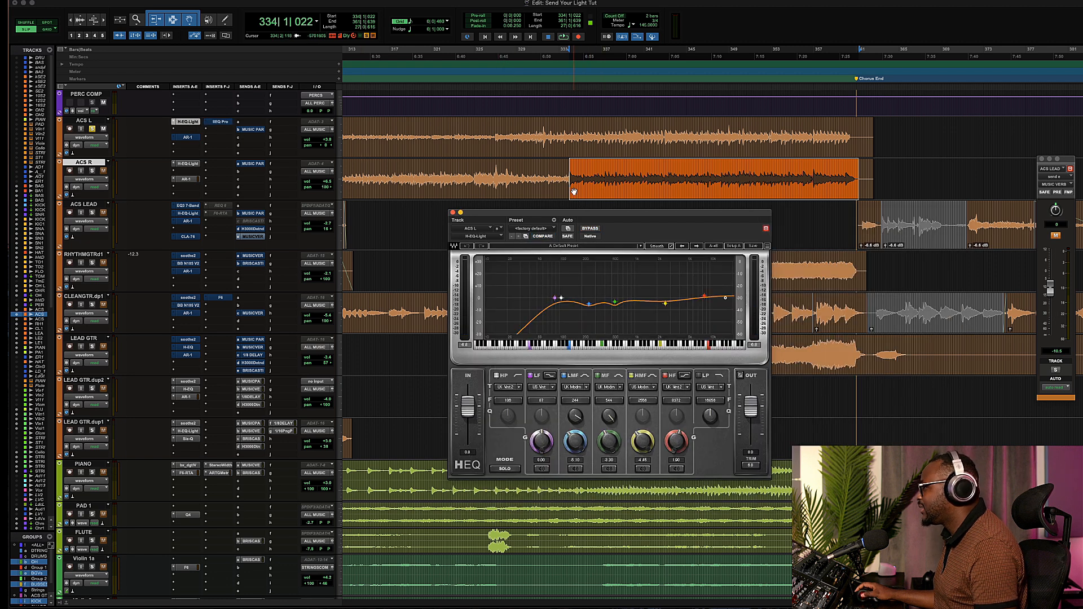
# Open the IIEQ Pro window on ACS L beside H-EQ Light and add an eighth band set flat at about 799 Hz.
pyautogui.click(219, 123)
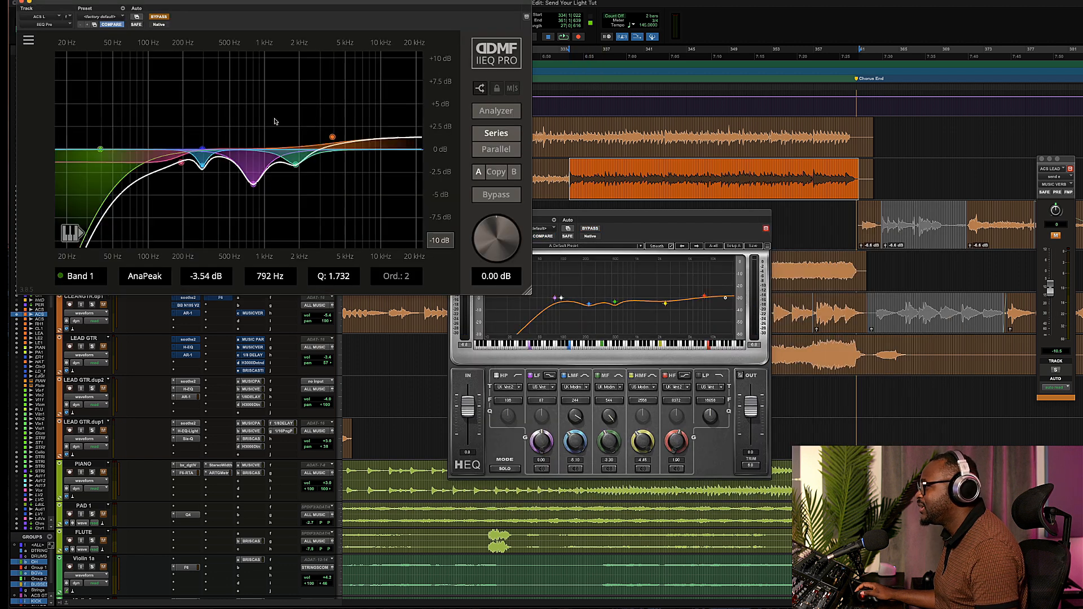
pyautogui.moveTo(556, 214); pyautogui.dragTo(857, 284)
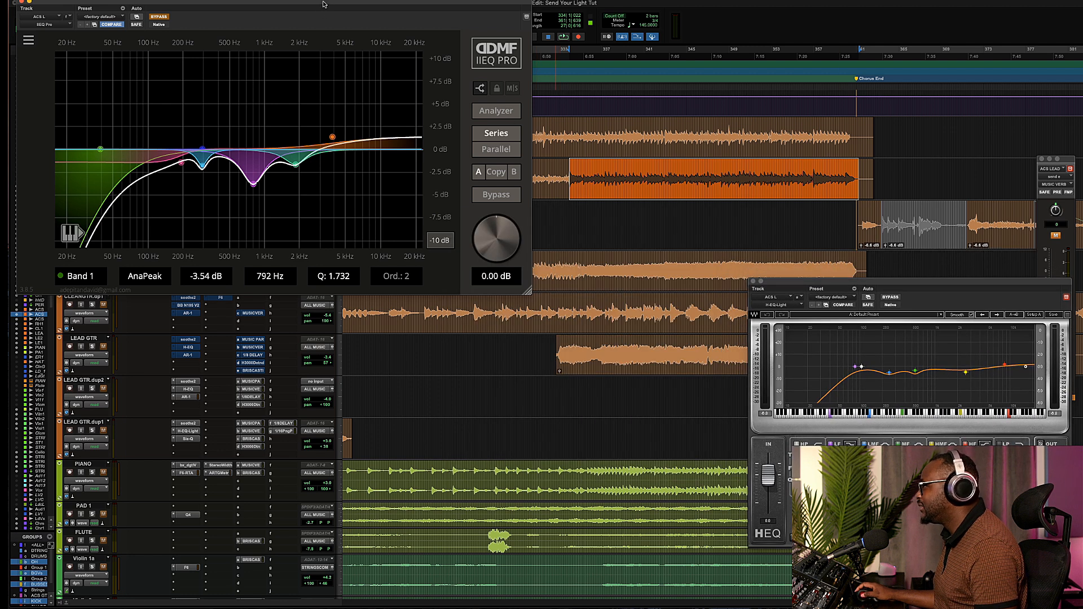
pyautogui.moveTo(323, 5); pyautogui.dragTo(528, 287)
pyautogui.moveTo(780, 281); pyautogui.dragTo(666, 285)
pyautogui.moveTo(796, 289); pyautogui.dragTo(742, 288)
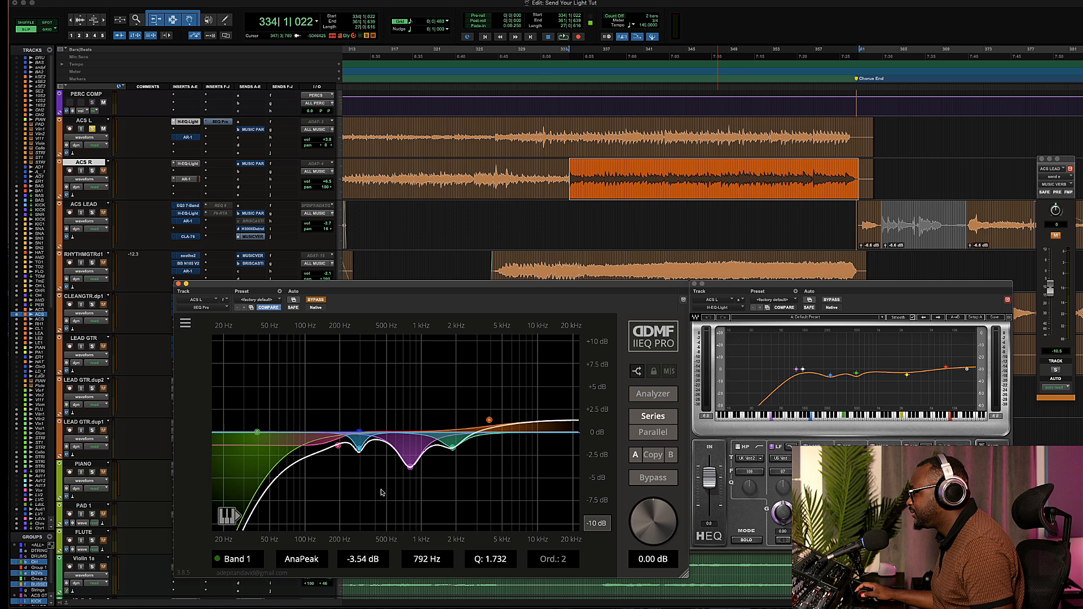
pyautogui.doubleClick(406, 482)
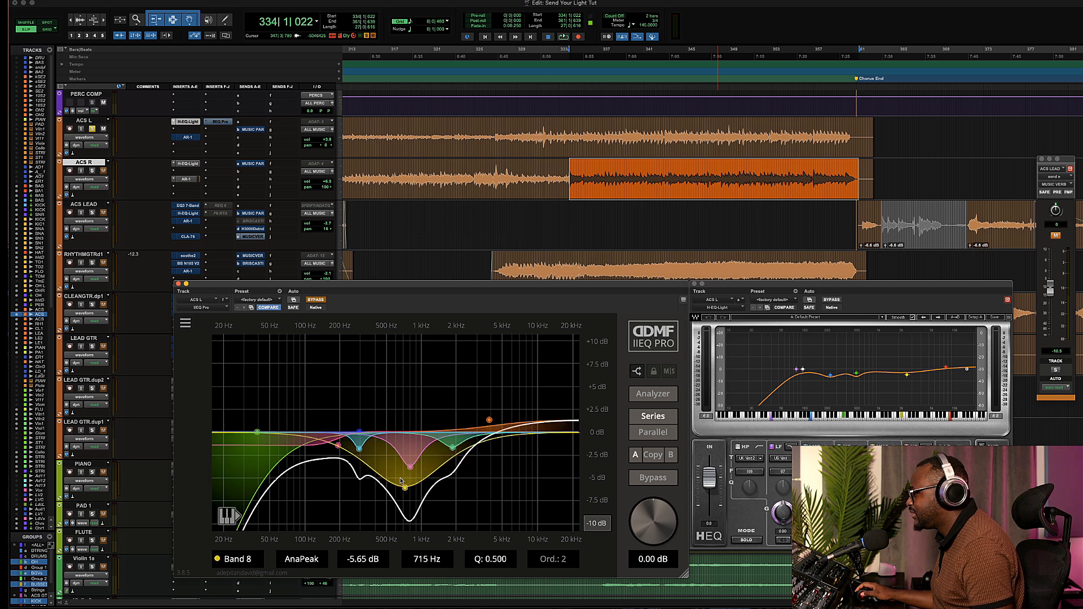
pyautogui.moveTo(406, 489); pyautogui.dragTo(411, 433)
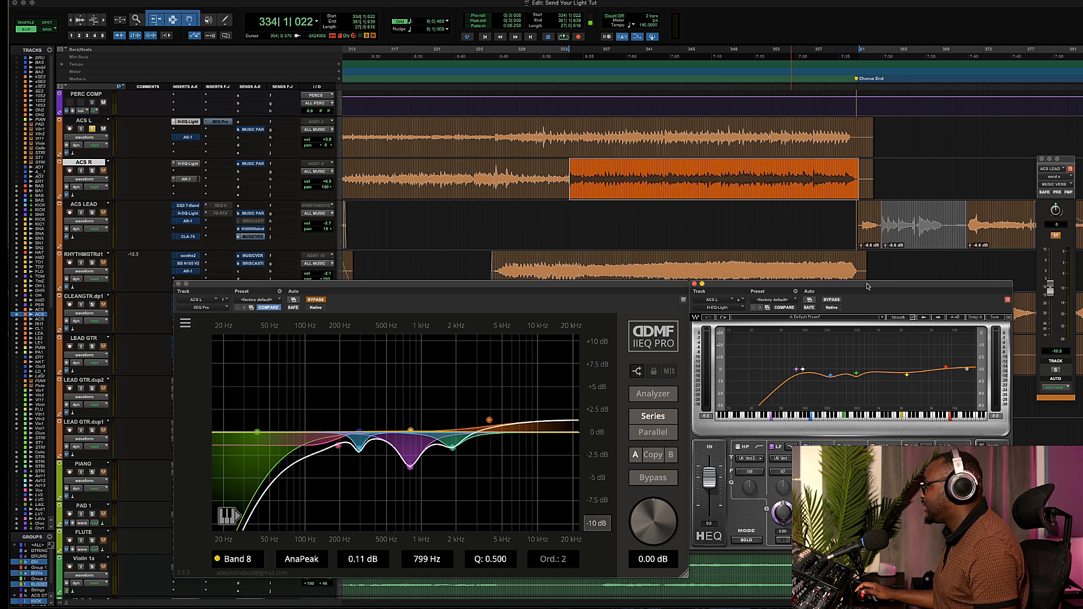
# Play the ACS guitars while toggling the H-EQ Light bypass to hear the original EQ.
pyautogui.moveTo(867, 286); pyautogui.dragTo(805, 274)
pyautogui.press('space')
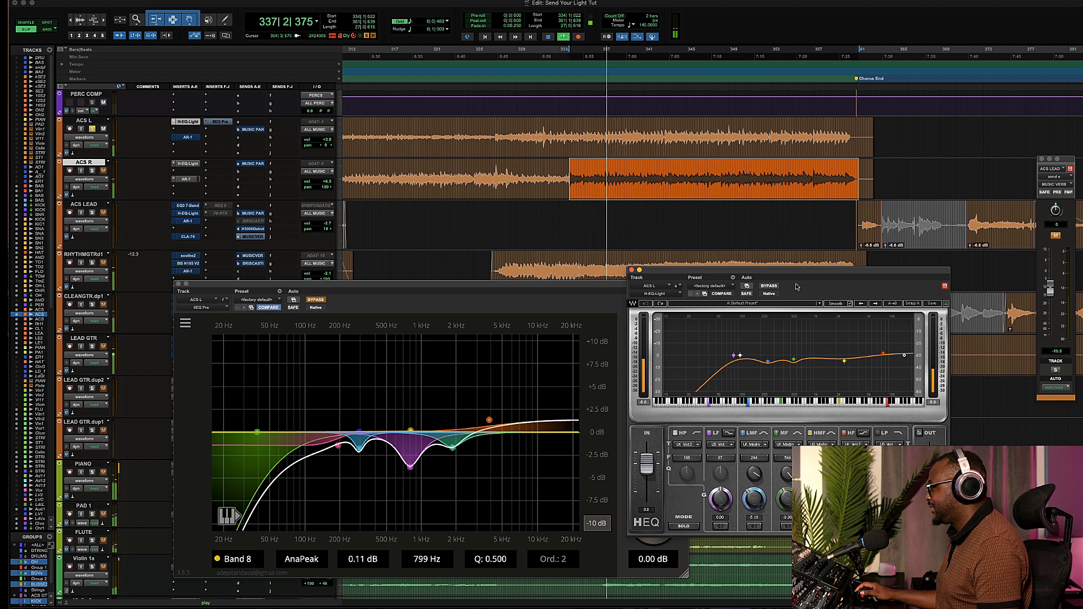
pyautogui.moveTo(772, 270); pyautogui.dragTo(719, 278)
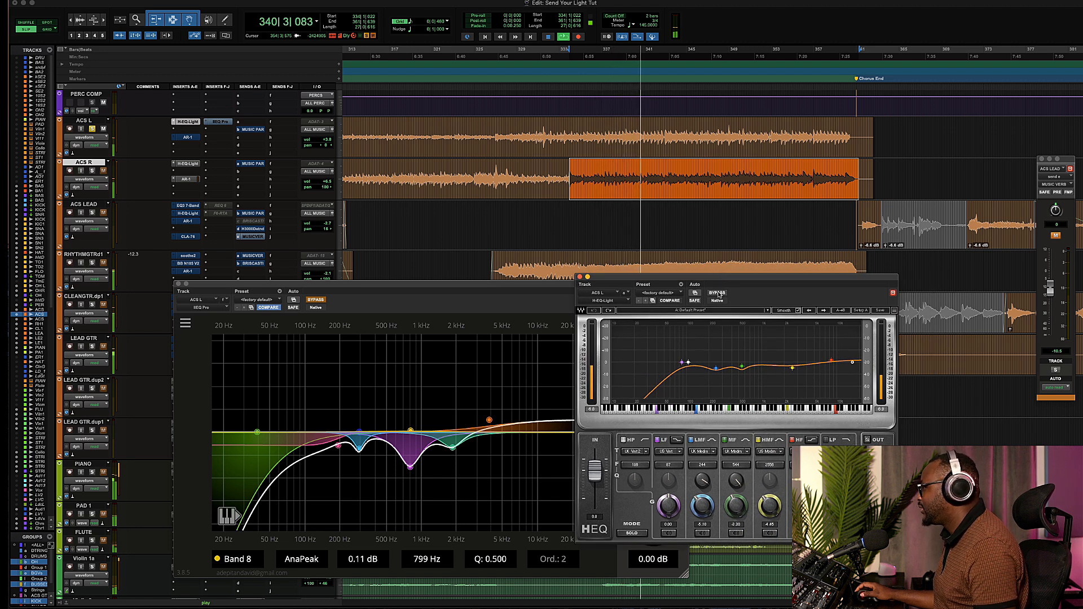
pyautogui.click(718, 293)
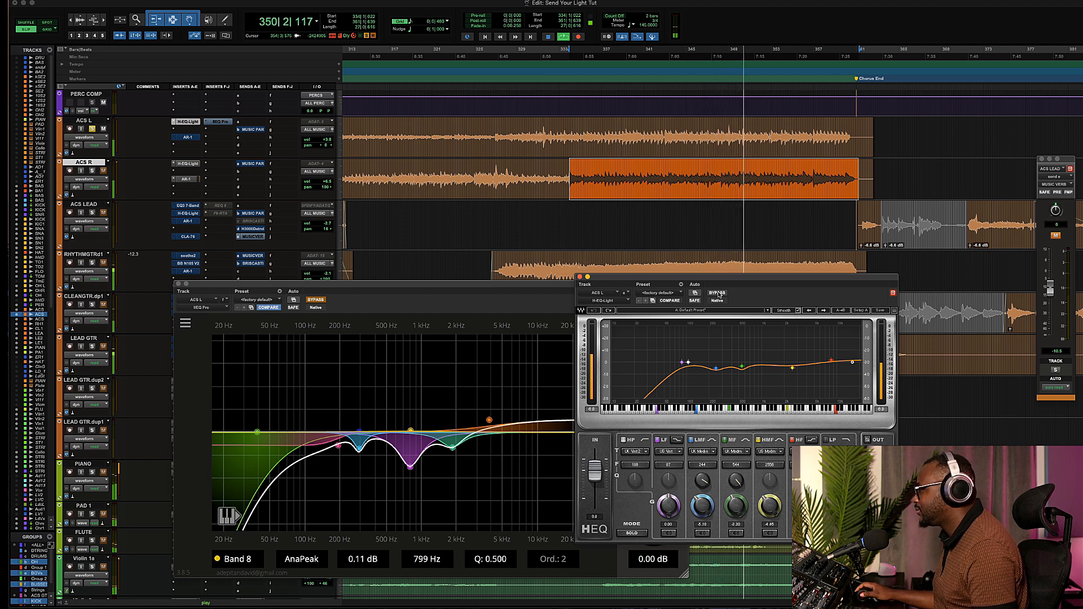
pyautogui.click(717, 292)
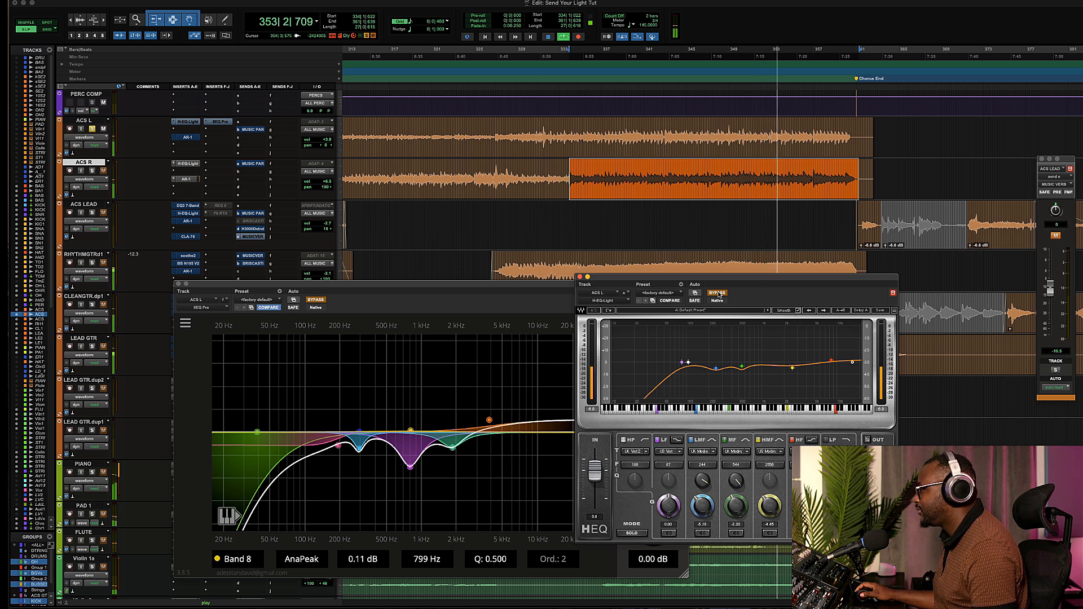
pyautogui.click(717, 292)
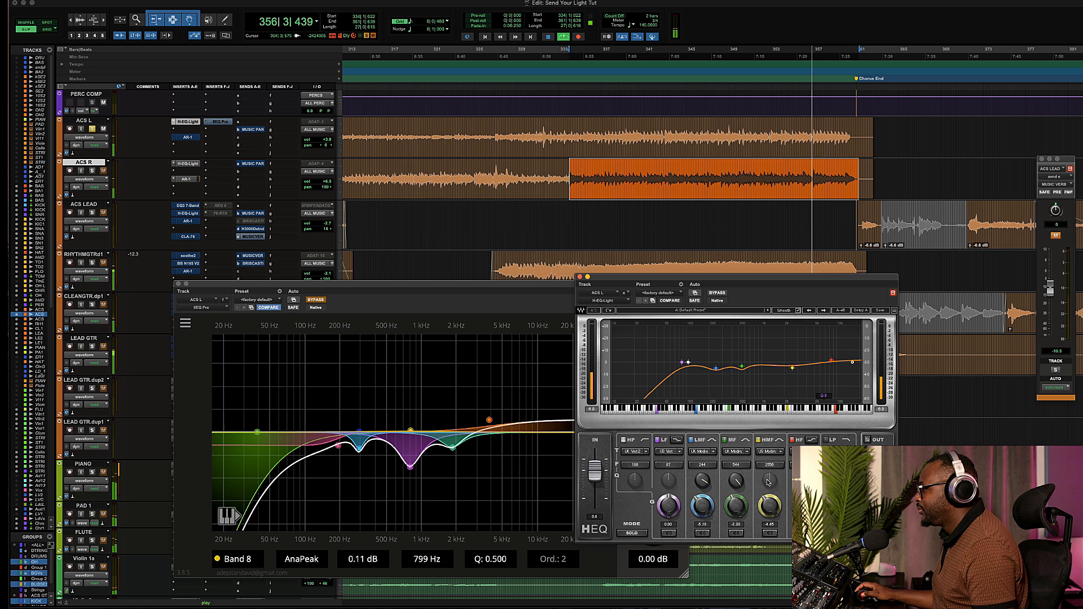
pyautogui.press('space')
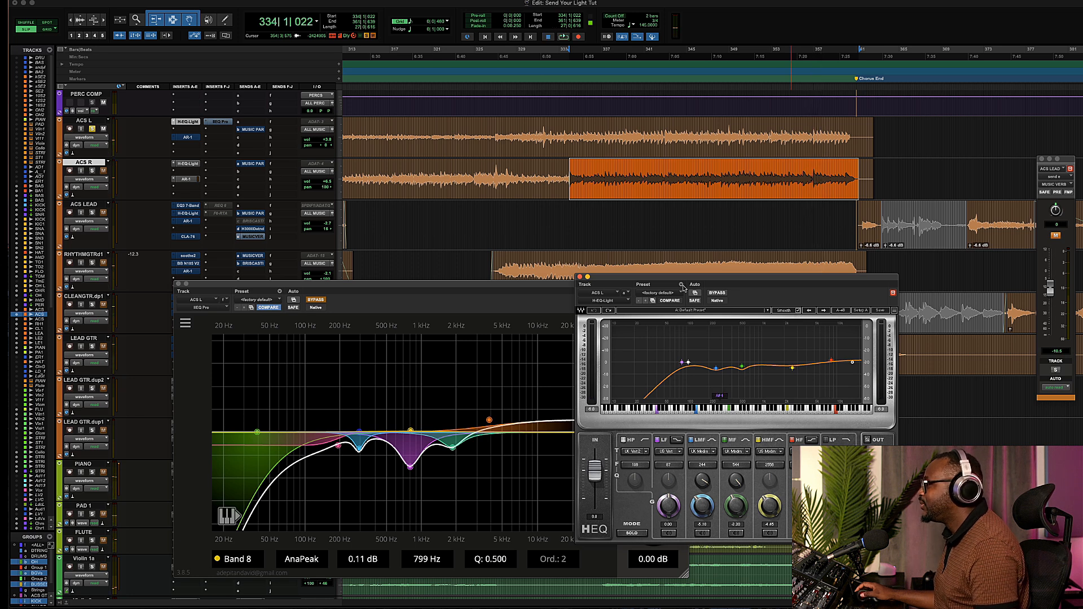
# Play back and toggle the IIEQ Pro bypass to compare the new curve against the dry sound.
pyautogui.moveTo(690, 279); pyautogui.dragTo(841, 293)
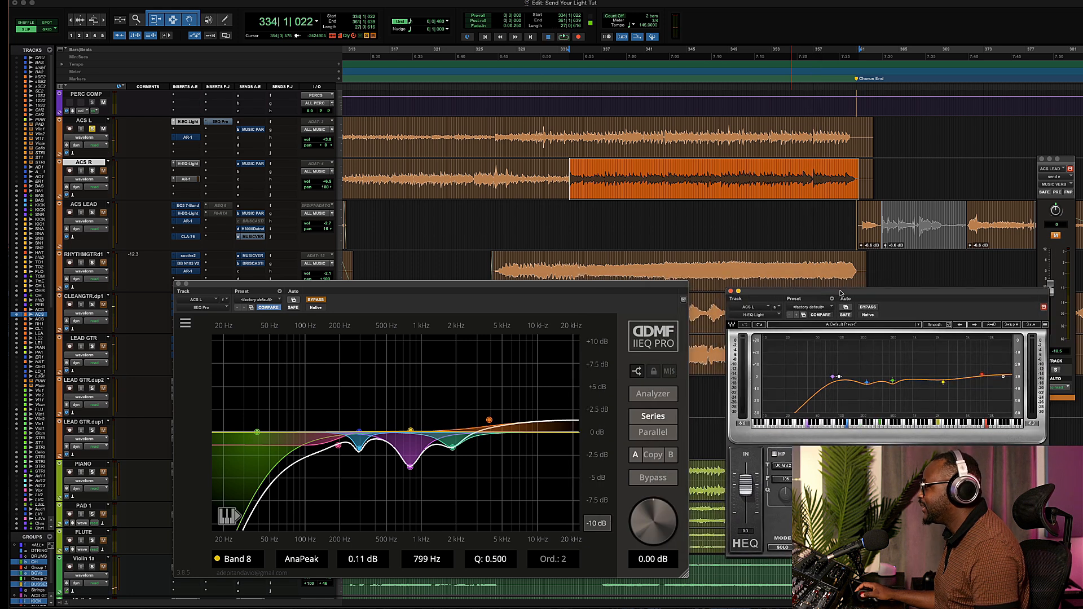
pyautogui.click(316, 300)
pyautogui.moveTo(316, 288); pyautogui.dragTo(337, 278)
pyautogui.press('space')
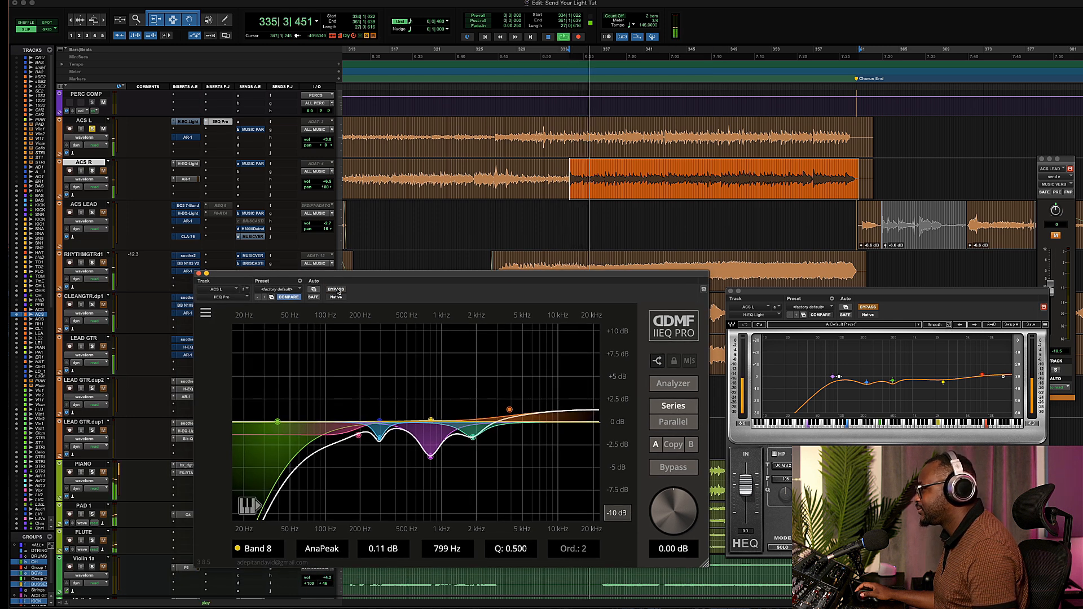
pyautogui.click(337, 290)
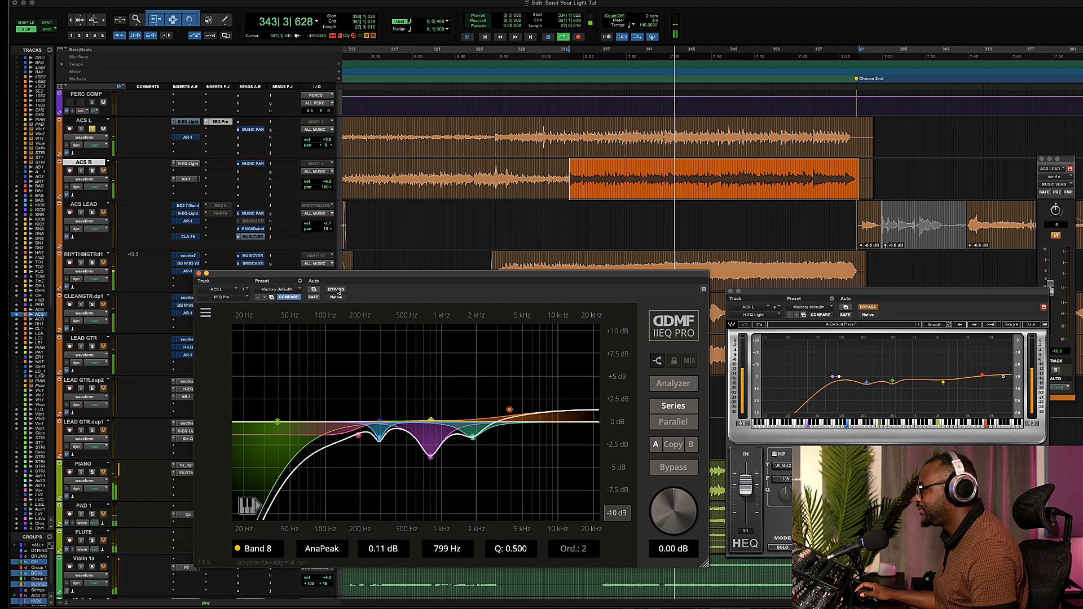
pyautogui.click(337, 290)
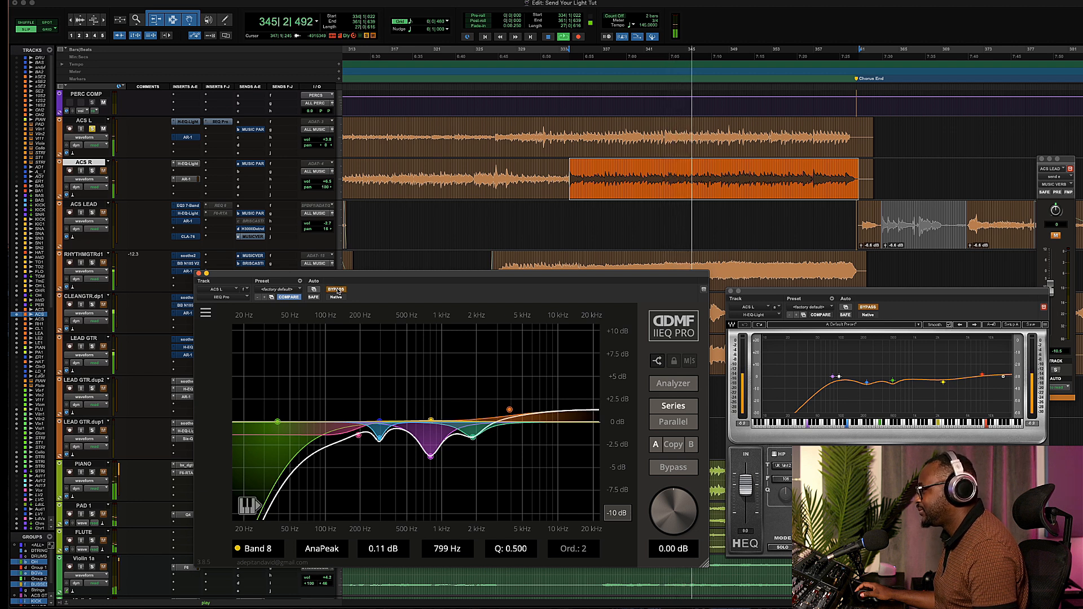
pyautogui.click(337, 290)
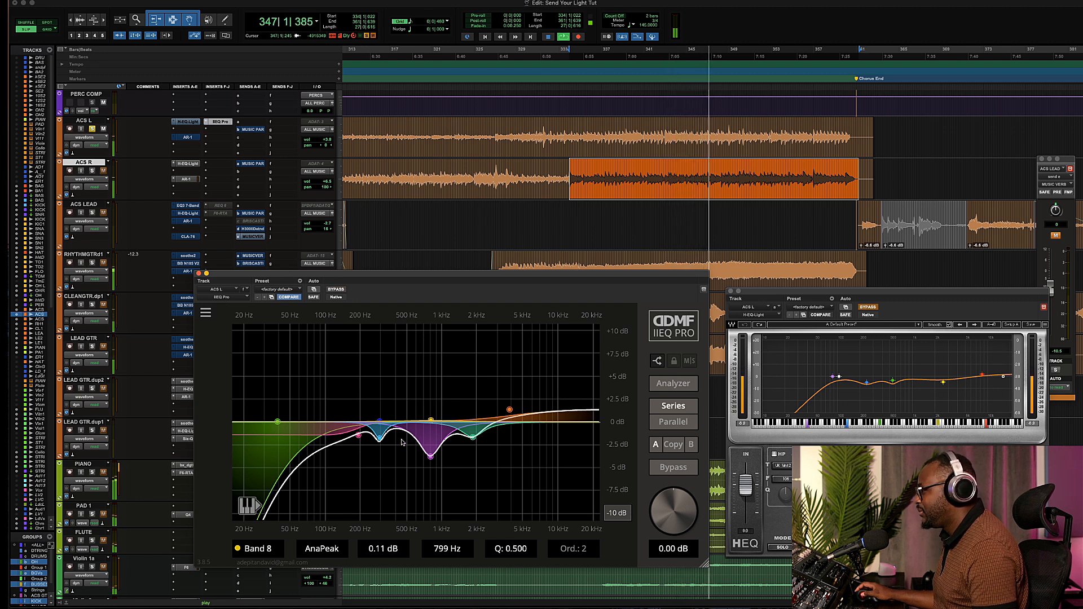
# Deepen the cut near 800 Hz and set band 2 to a -3.05 dB cut at 1807 Hz with Q 1.721.
pyautogui.moveTo(430, 456); pyautogui.dragTo(429, 466)
pyautogui.moveTo(472, 437)
pyautogui.mouseDown()
pyautogui.moveTo(477, 358)
pyautogui.moveTo(470, 463)
pyautogui.moveTo(473, 452)
pyautogui.mouseUp()
pyautogui.scroll(-3, 472, 452)
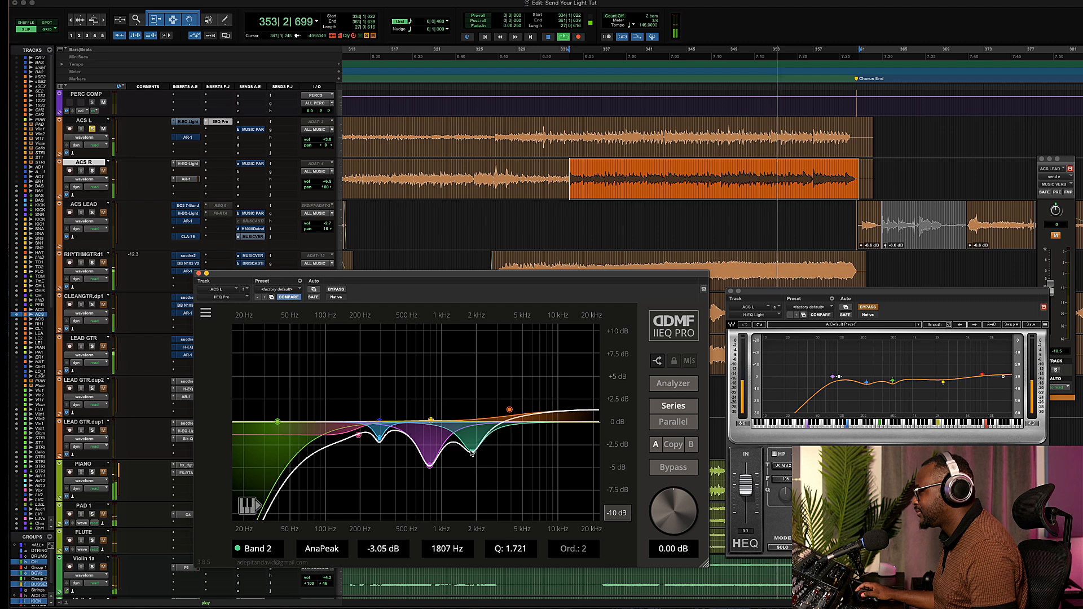
# Compare IIEQ Pro and H-EQ Light during playback by toggling each plug-in's bypass.
pyautogui.click(338, 290)
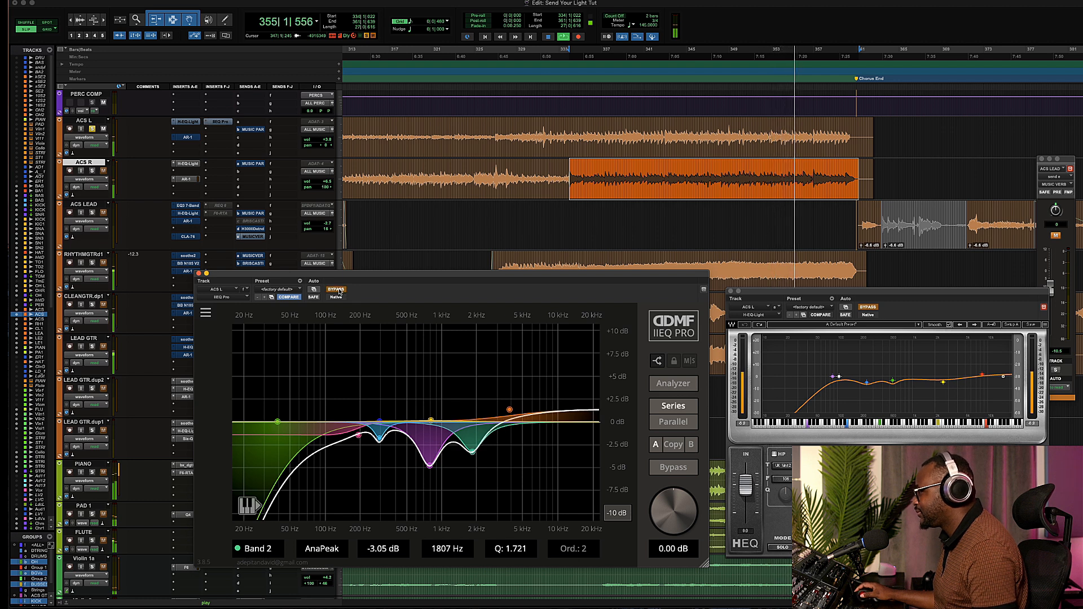
pyautogui.click(339, 291)
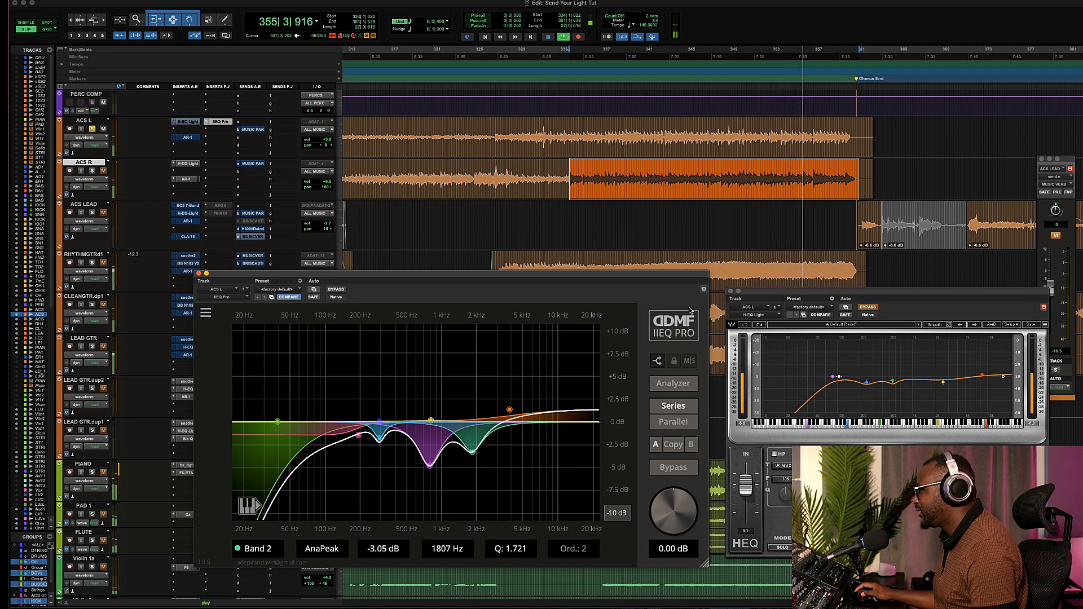
pyautogui.click(338, 290)
pyautogui.click(872, 307)
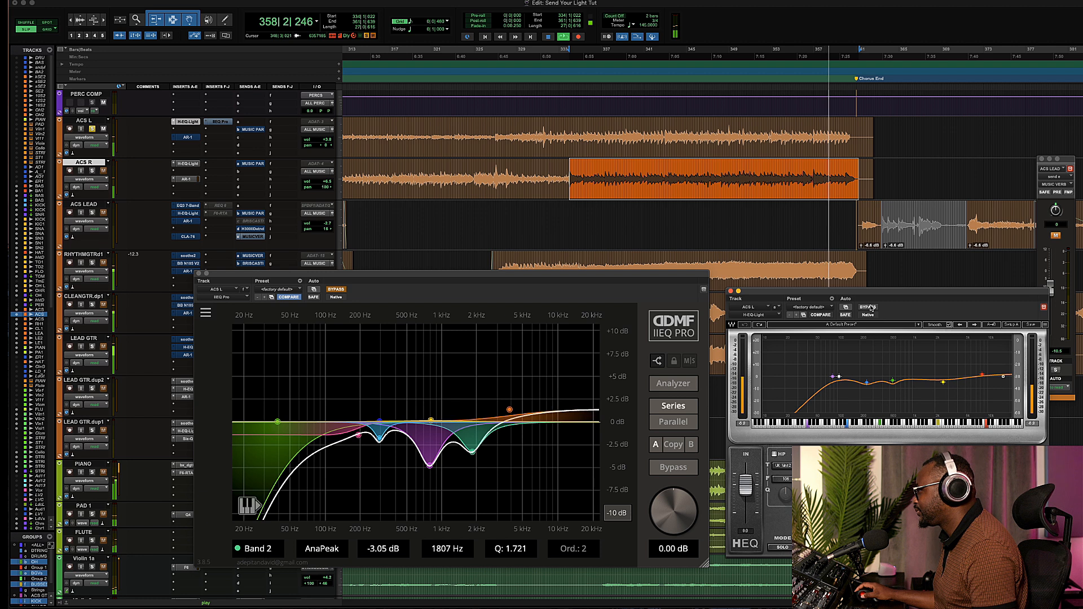
pyautogui.press('space')
pyautogui.press('space')
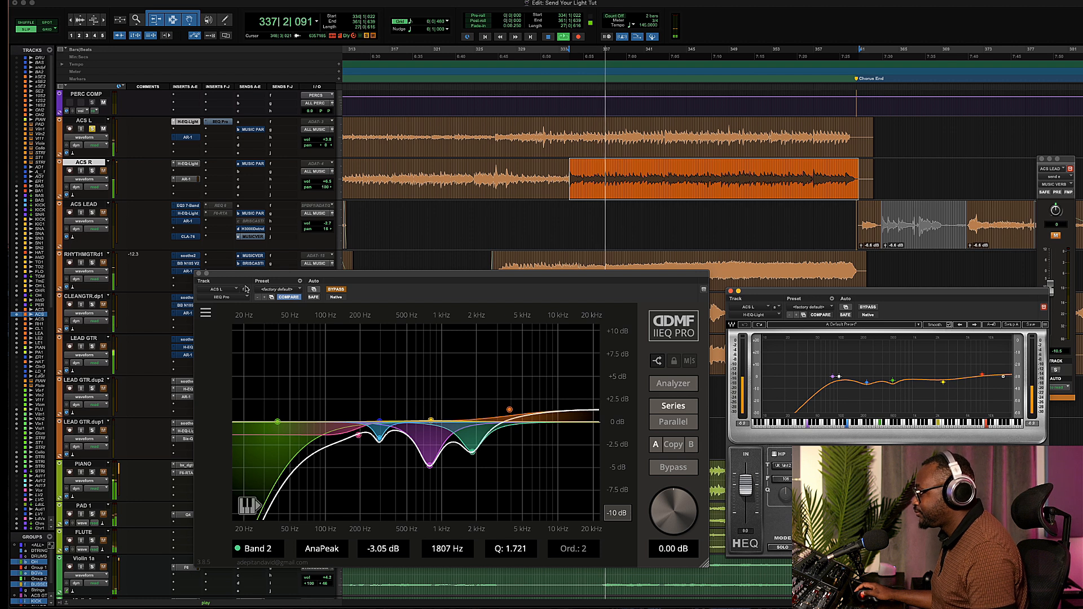
pyautogui.press('space')
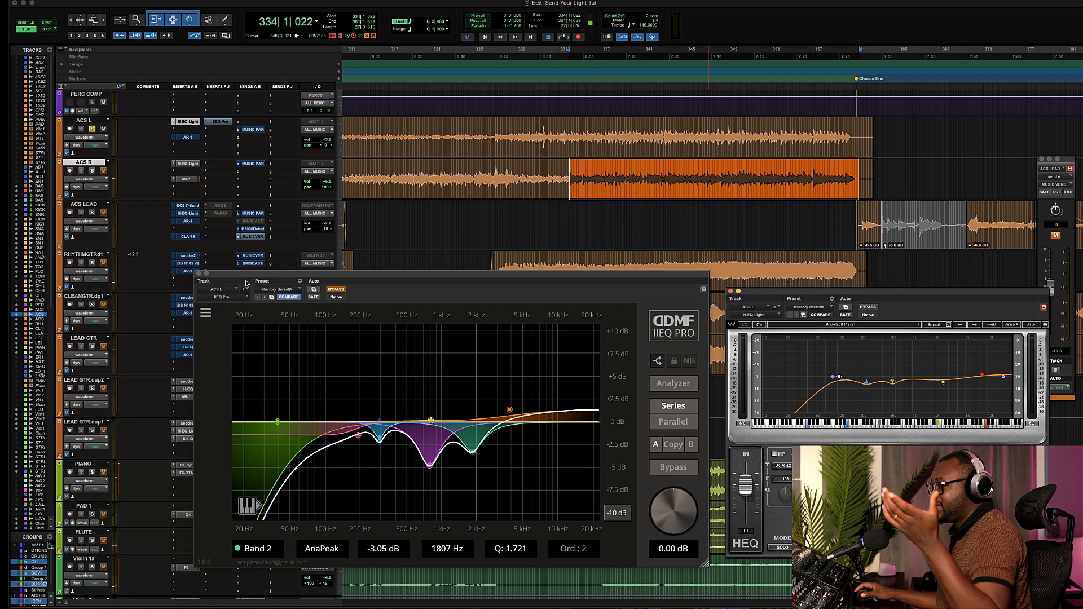
# Close the IIEQ Pro window and make the IIEQ Pro insert on ACS L inactive.
pyautogui.moveTo(356, 282); pyautogui.dragTo(359, 259)
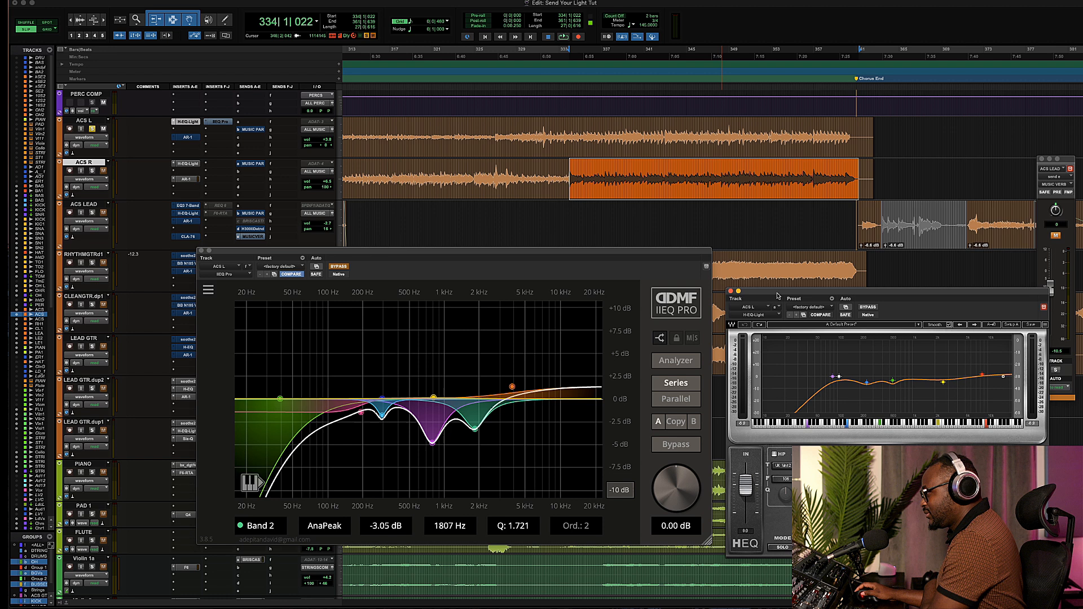
pyautogui.moveTo(778, 296); pyautogui.dragTo(762, 264)
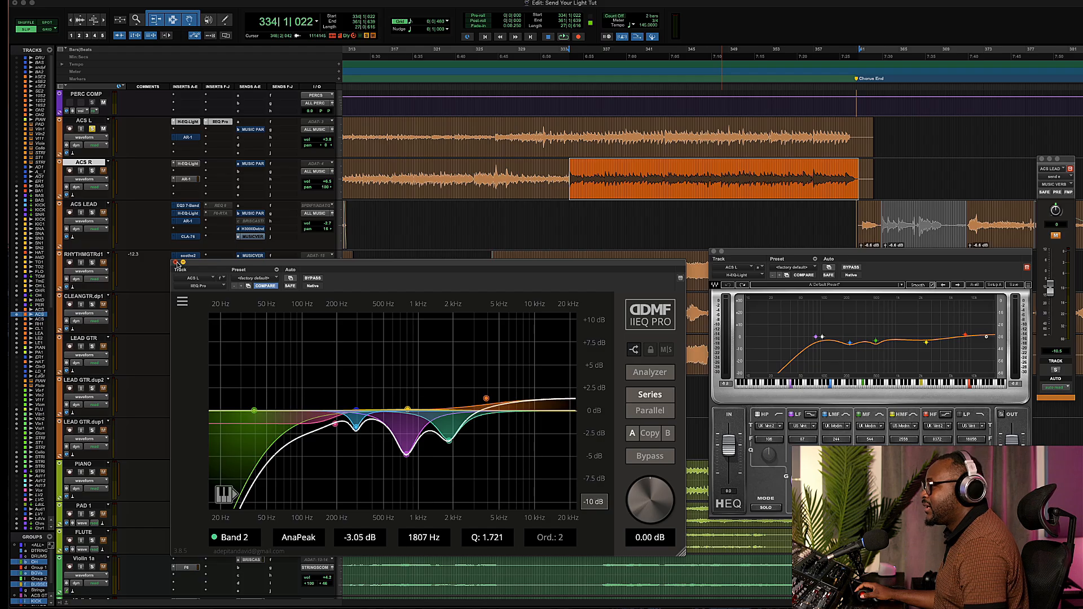
pyautogui.click(175, 261)
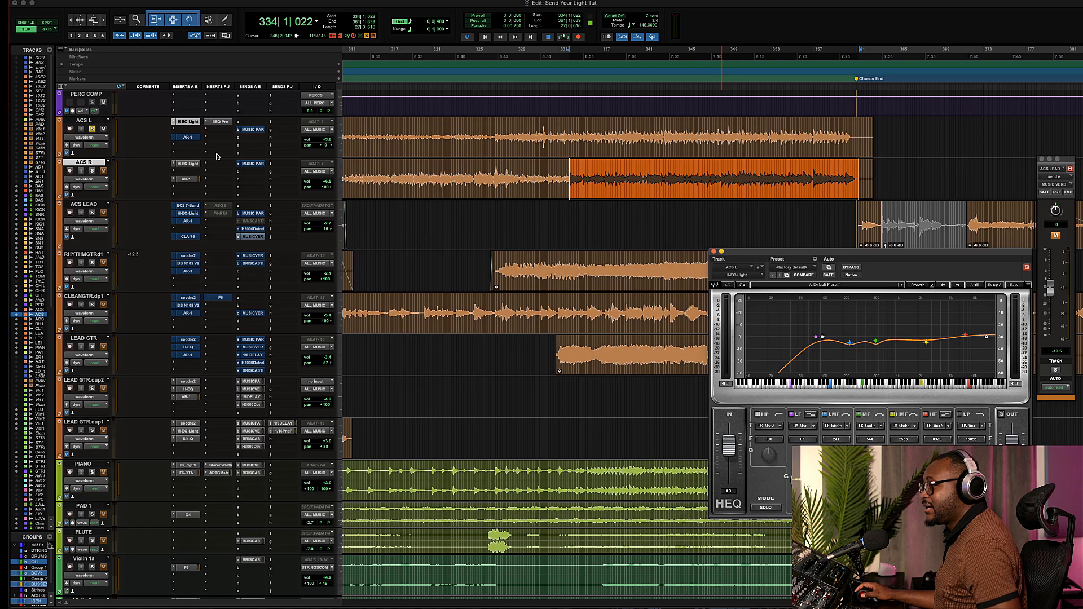
pyautogui.rightClick(220, 122)
pyautogui.click(223, 132)
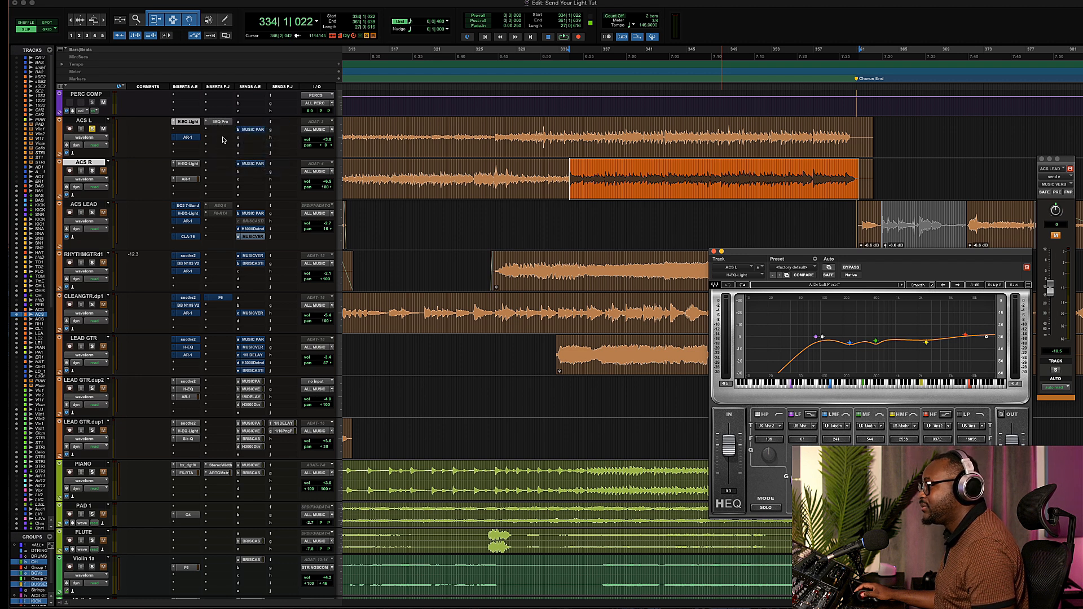
# Open the AR-1 compressor on ACS L and select a short section of the acoustic guitar clips.
pyautogui.click(188, 138)
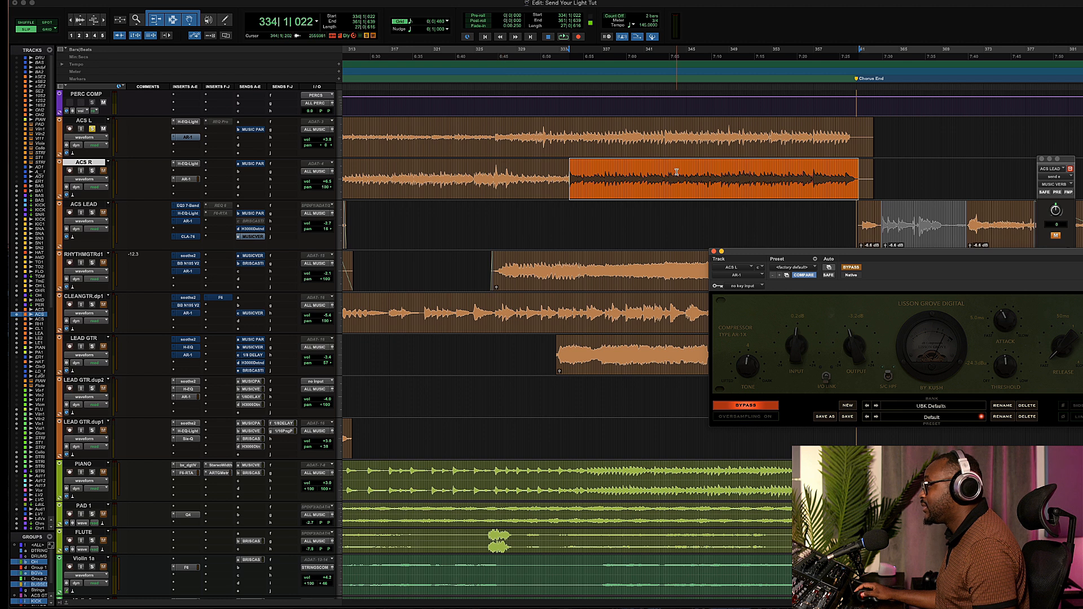
pyautogui.moveTo(746, 253); pyautogui.dragTo(619, 303)
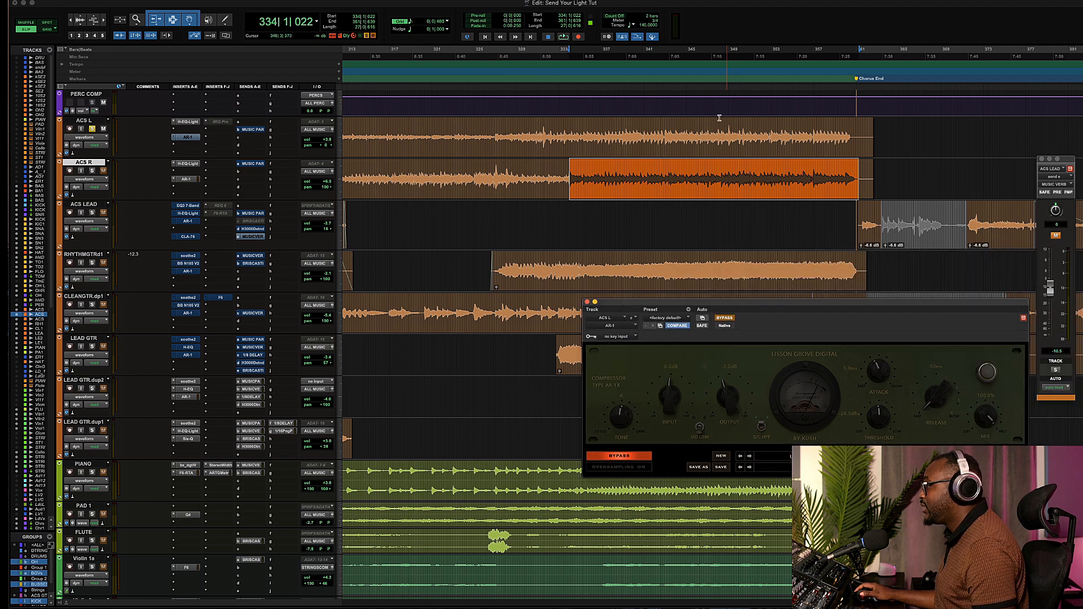
pyautogui.click(695, 136)
pyautogui.moveTo(695, 136); pyautogui.dragTo(827, 187)
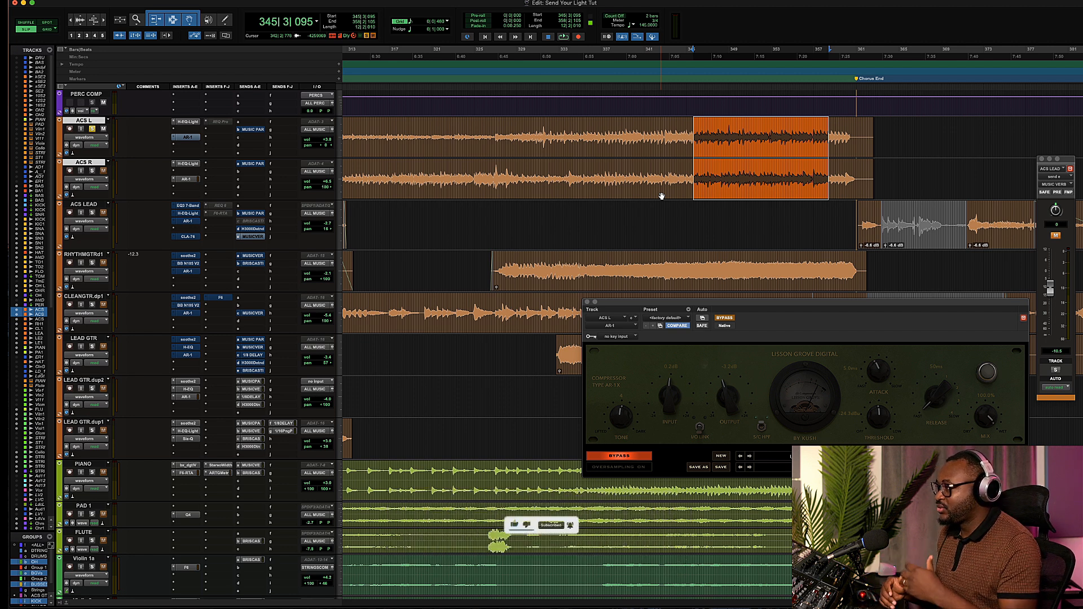
# Reopen the H-EQ Light and AR-1 windows on ACS L and play the selection to hear the compressor.
pyautogui.click(194, 123)
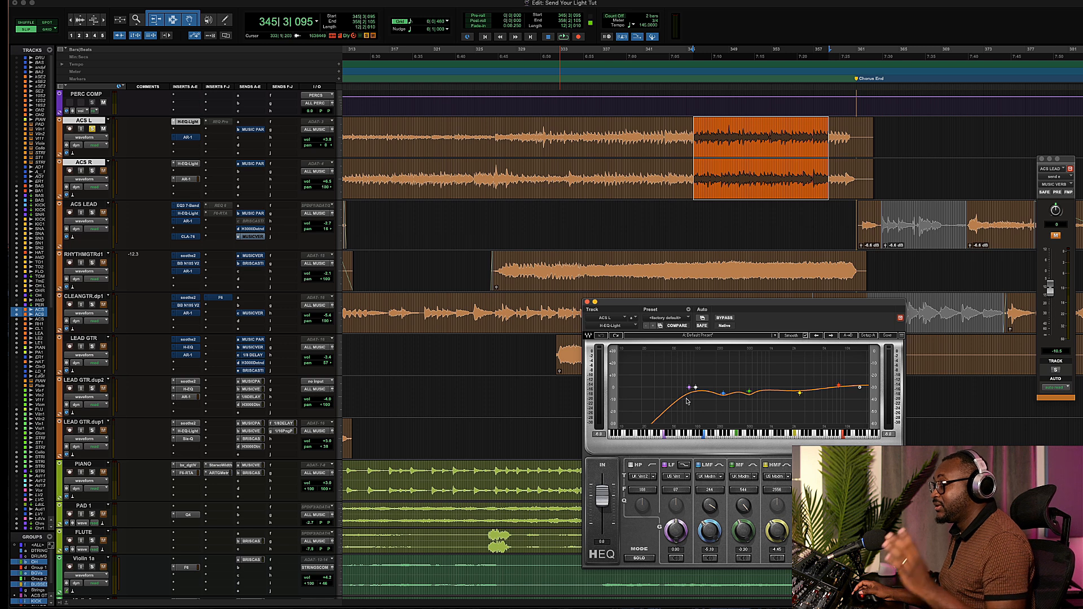
pyautogui.click(587, 302)
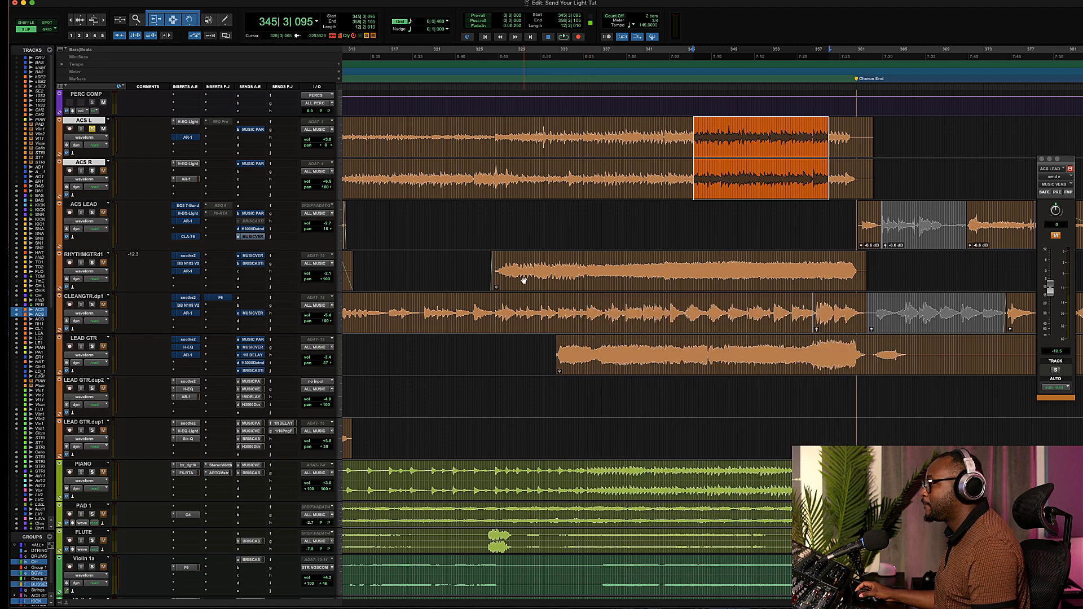
pyautogui.click(188, 137)
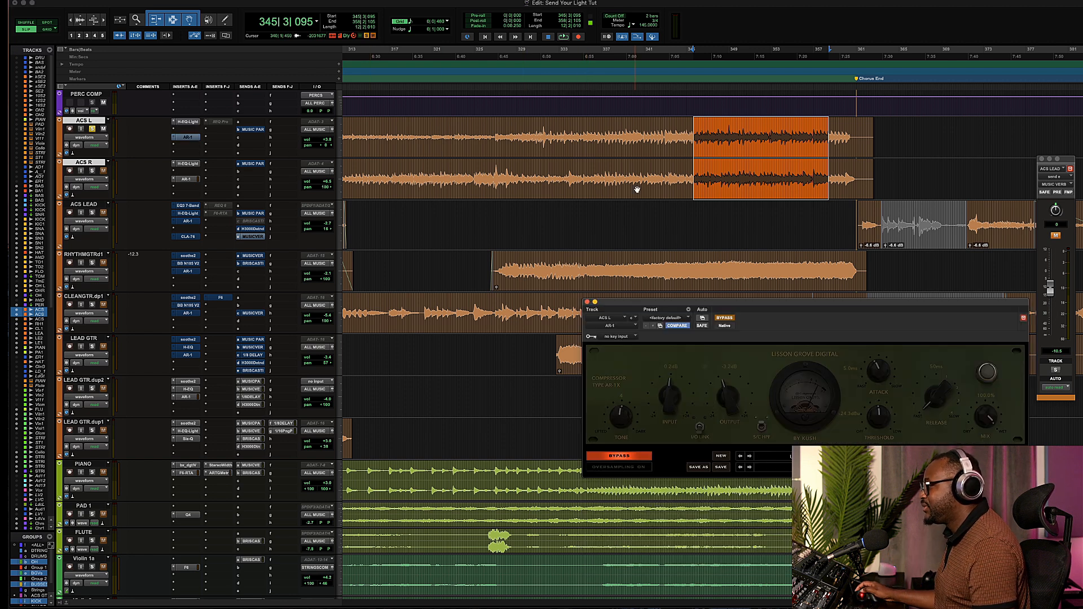
pyautogui.moveTo(722, 303); pyautogui.dragTo(437, 298)
pyautogui.click(608, 319)
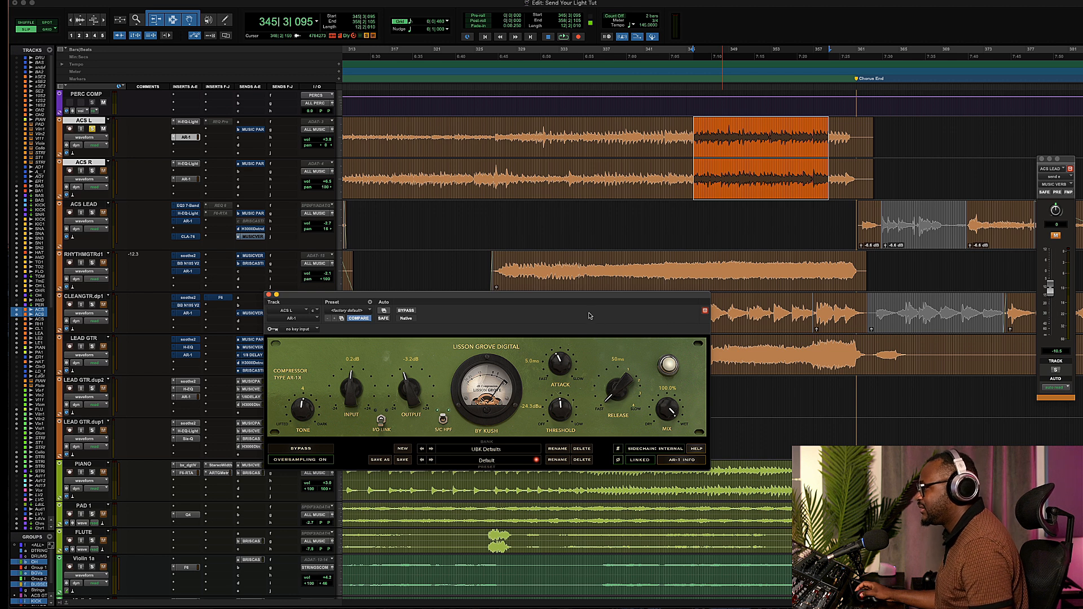
pyautogui.moveTo(585, 301); pyautogui.dragTo(668, 311)
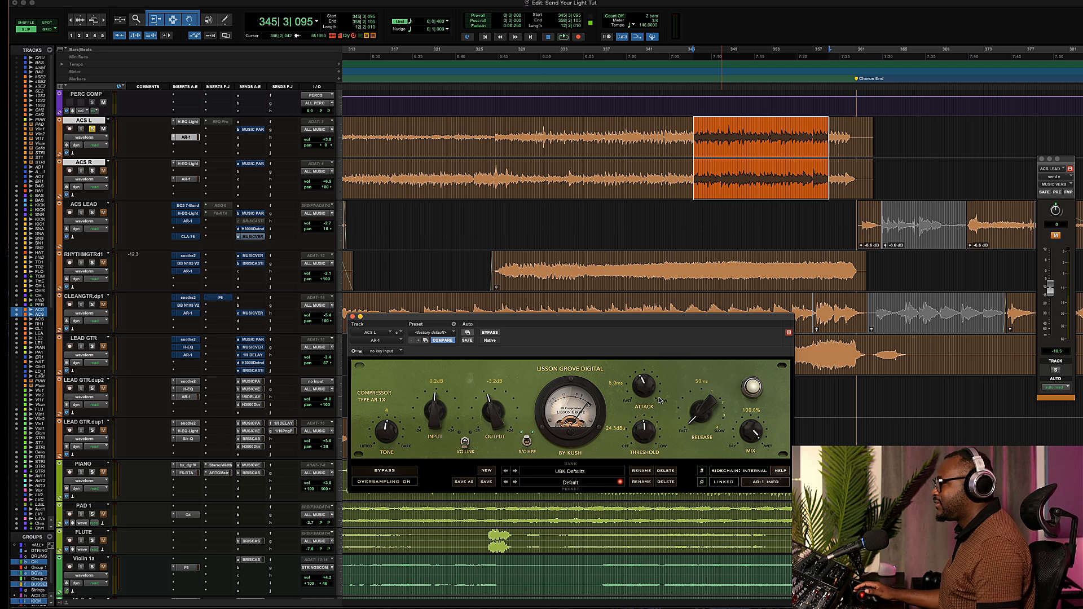
pyautogui.press('space')
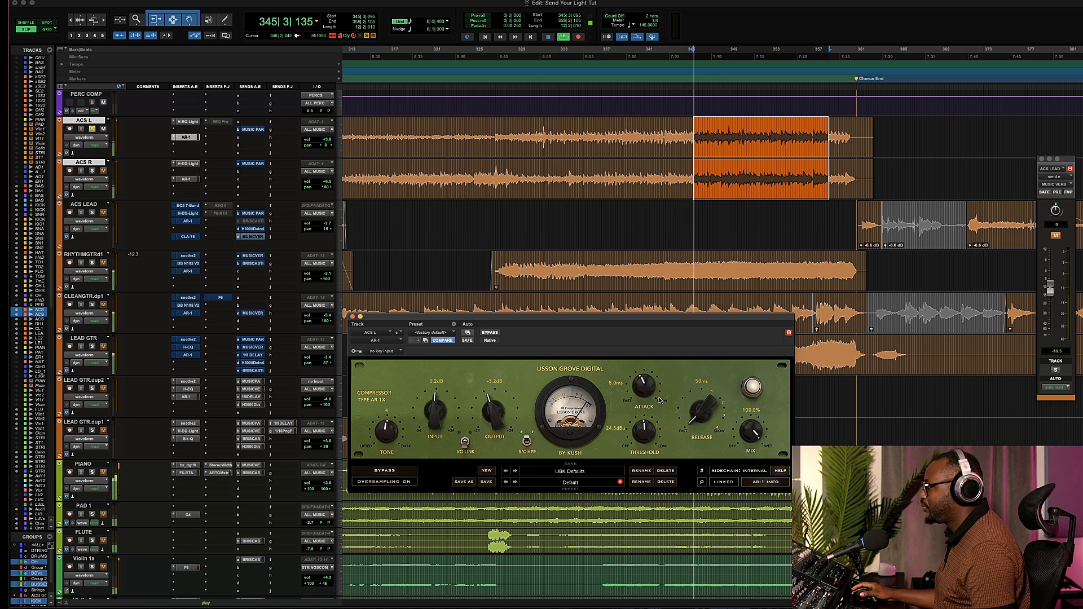
# Compare the AR-1 compressor on ACS L with and without bypass during playback, then stop playback.
pyautogui.click(490, 333)
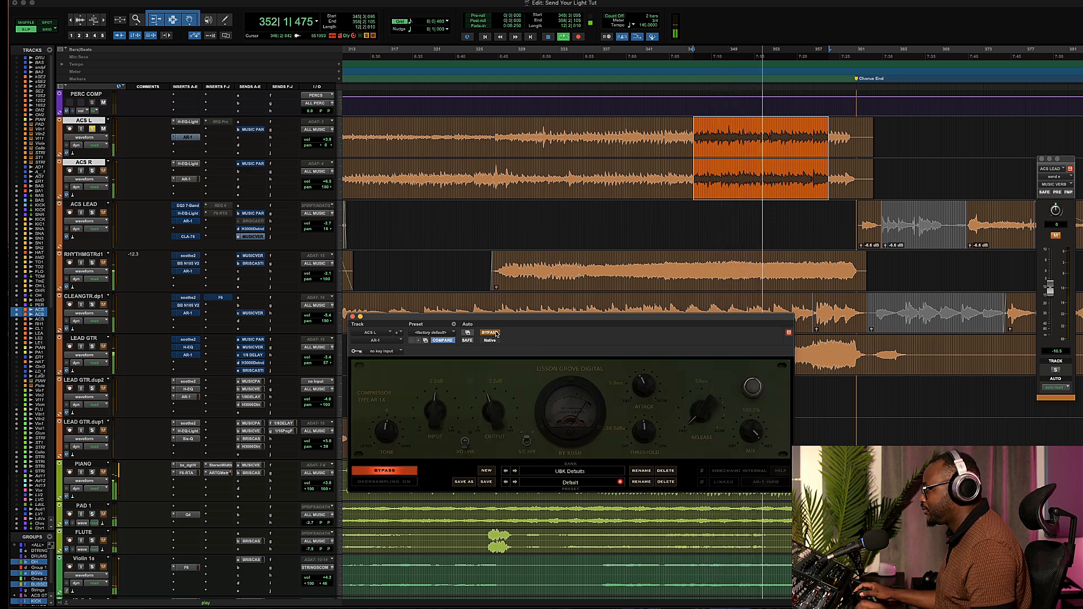
pyautogui.click(490, 333)
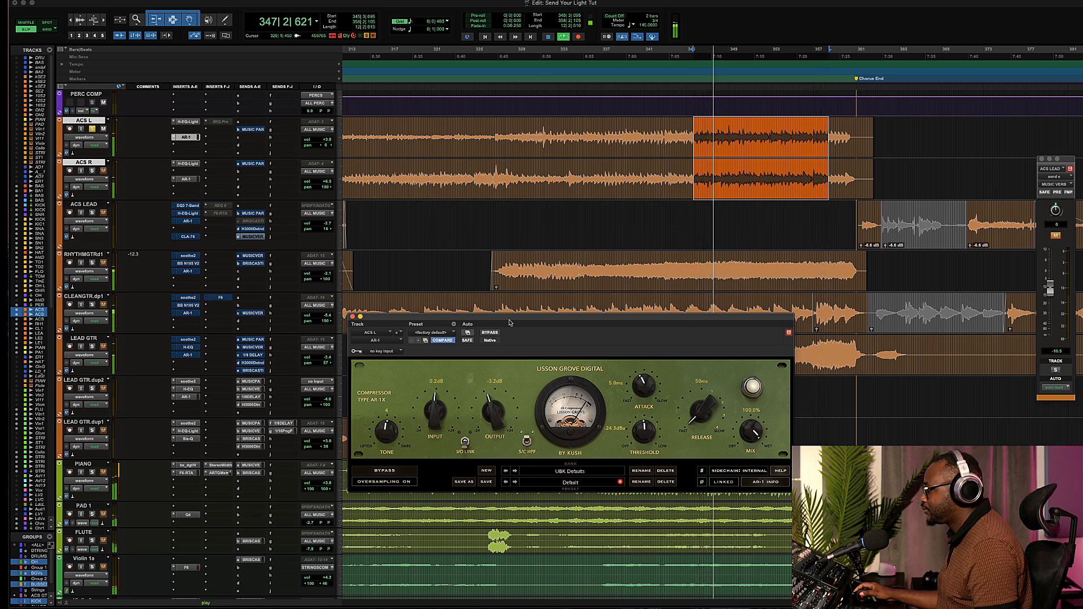
pyautogui.click(490, 333)
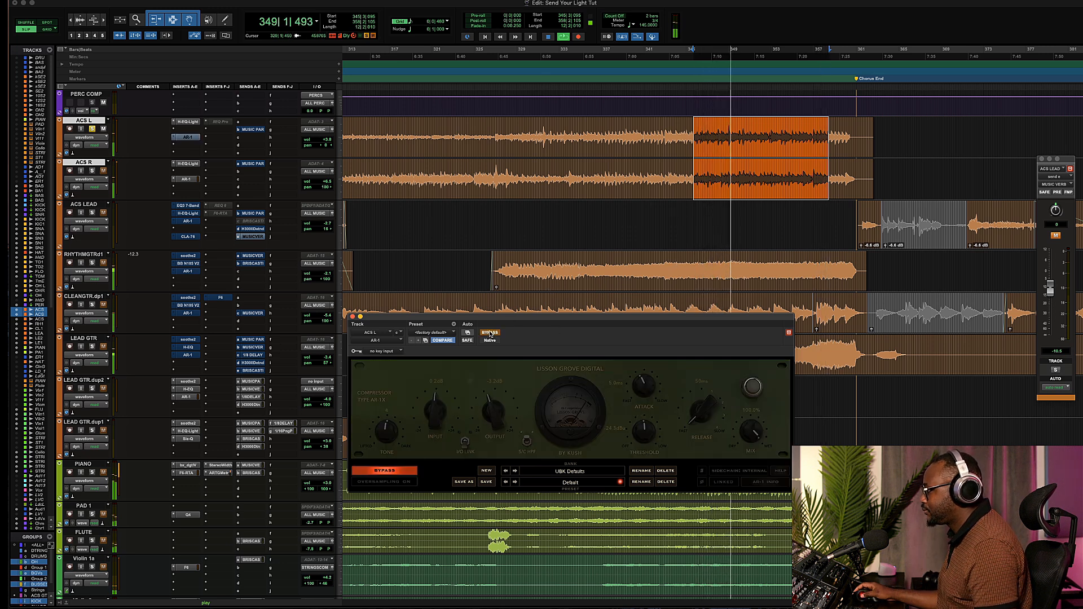
pyautogui.click(490, 333)
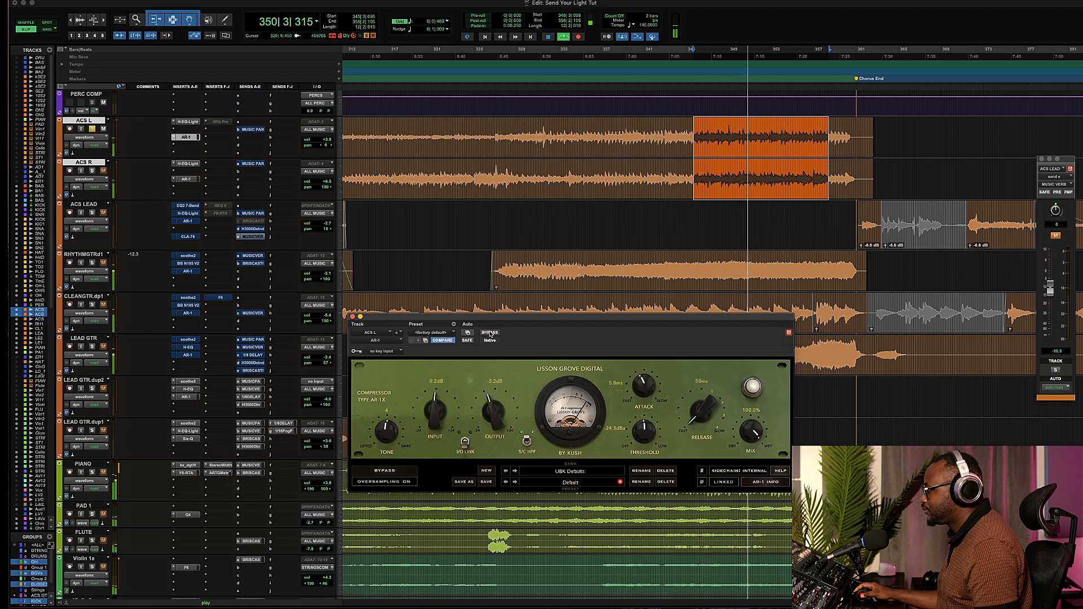
pyautogui.press('space')
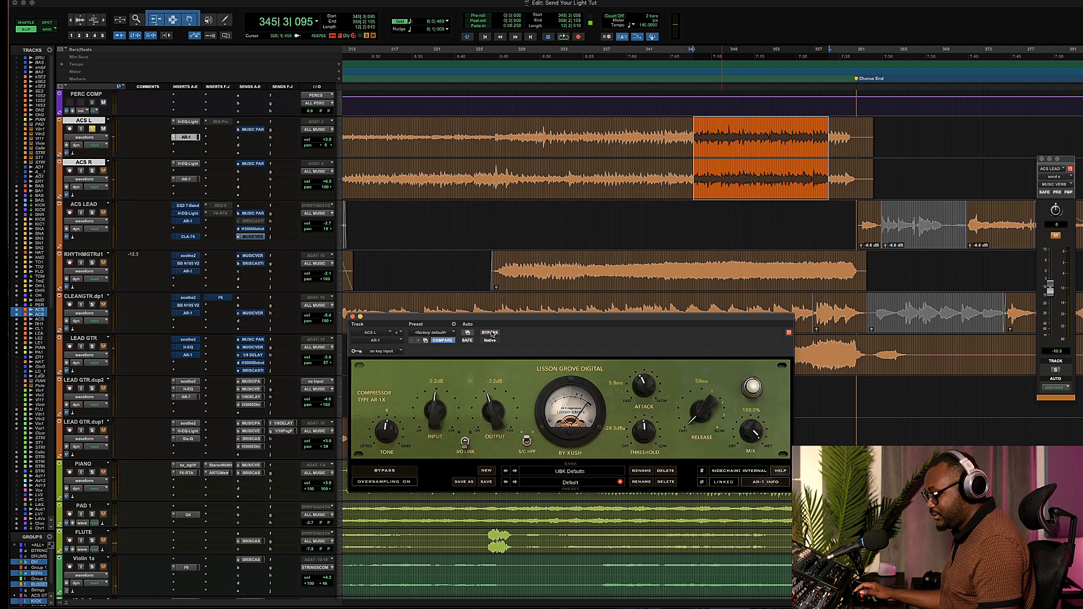
# Open the H-EQ Light on ACS R, play the selection to hear it, and reposition its window.
pyautogui.click(190, 163)
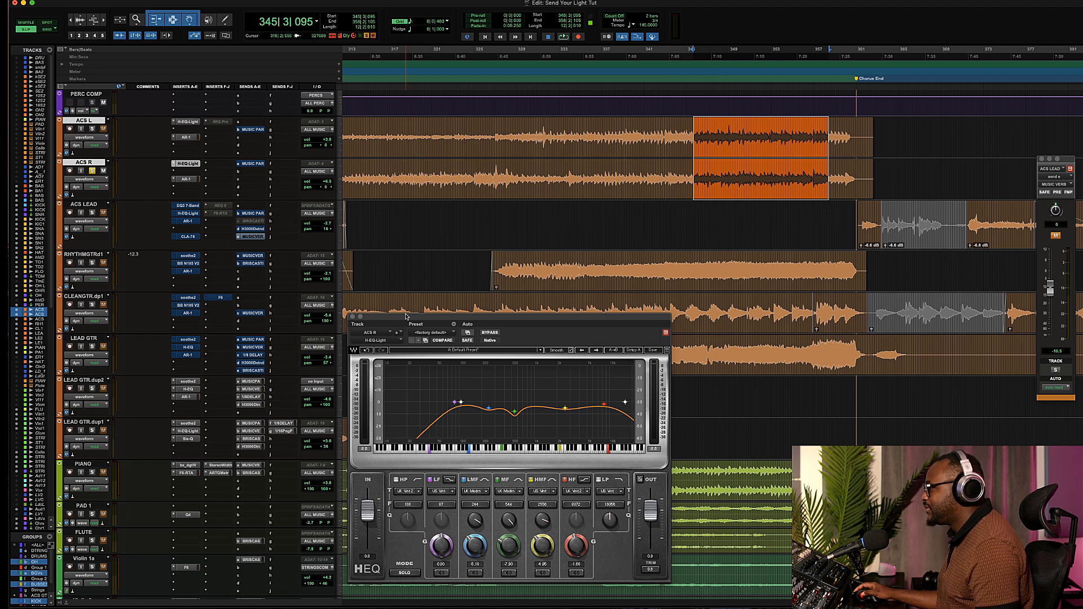
pyautogui.press('space')
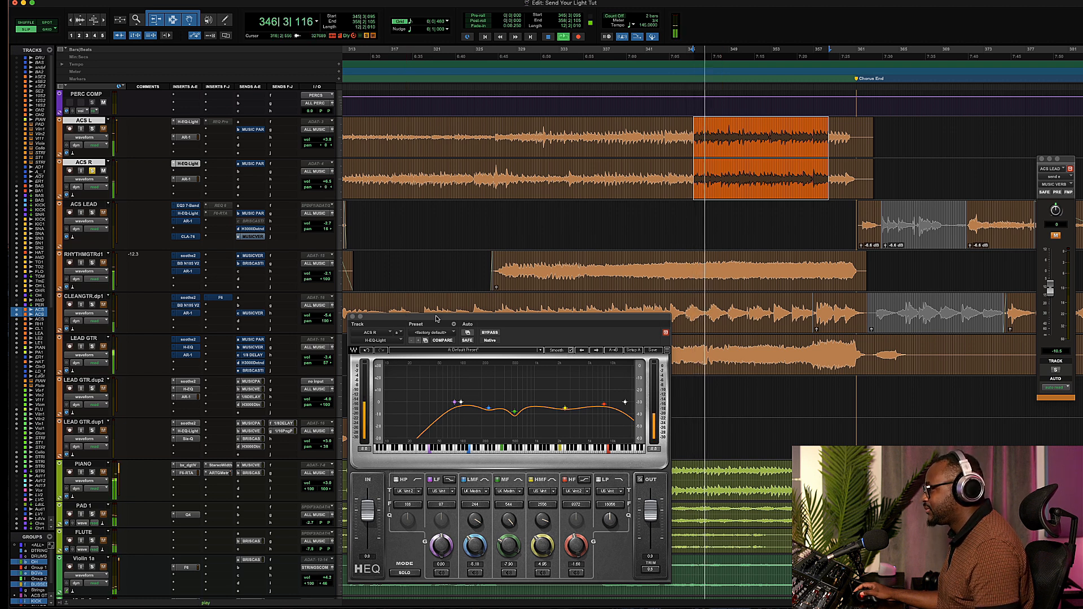
pyautogui.press('space')
pyautogui.moveTo(436, 319); pyautogui.dragTo(447, 263)
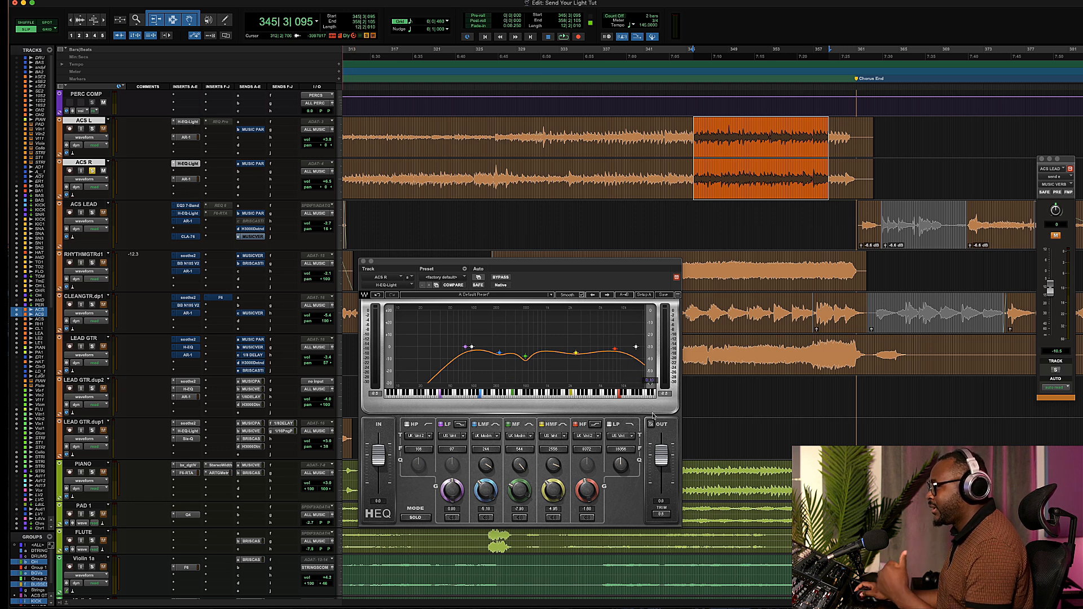
# Open the AR-1 compressor on ACS R, close its window, and resume playback.
pyautogui.click(190, 180)
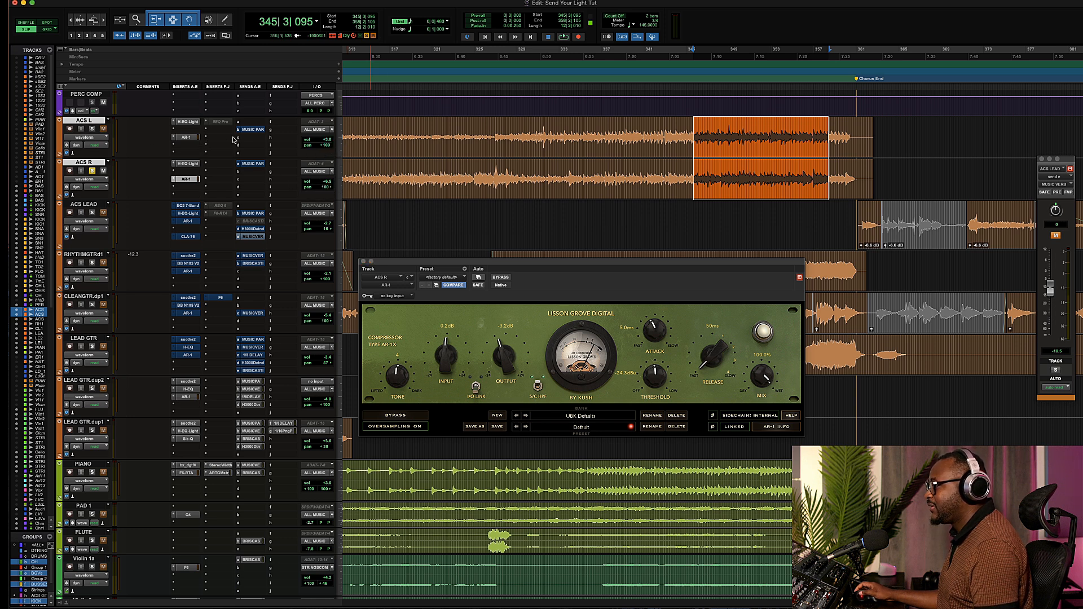
pyautogui.click(364, 261)
pyautogui.press('space')
# Solo the ACS L track and listen to the acoustic guitar during playback.
pyautogui.click(92, 129)
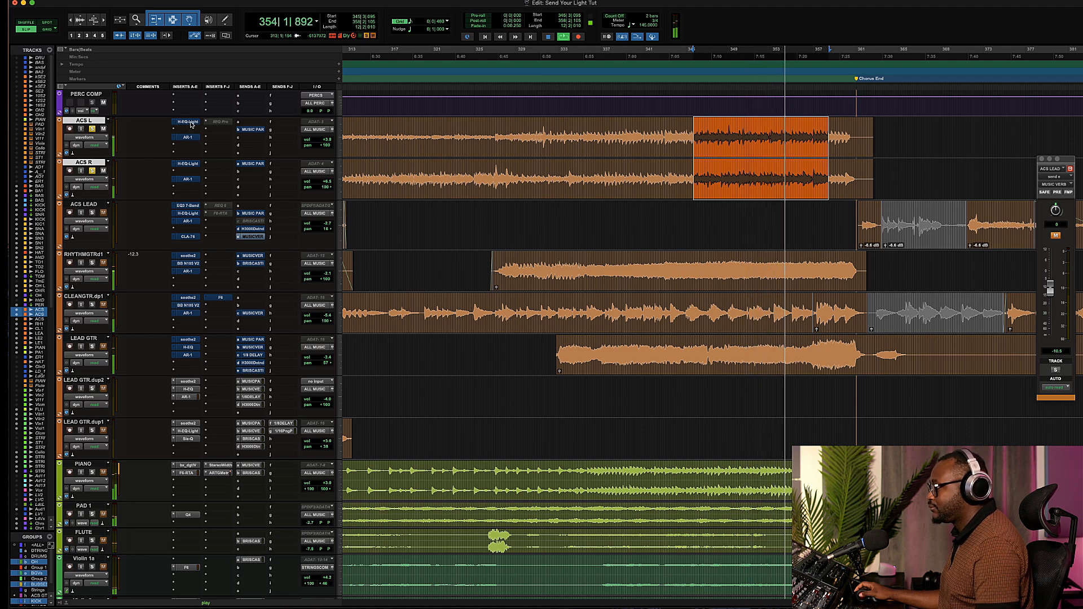
pyautogui.hotkey('shift', 'a')
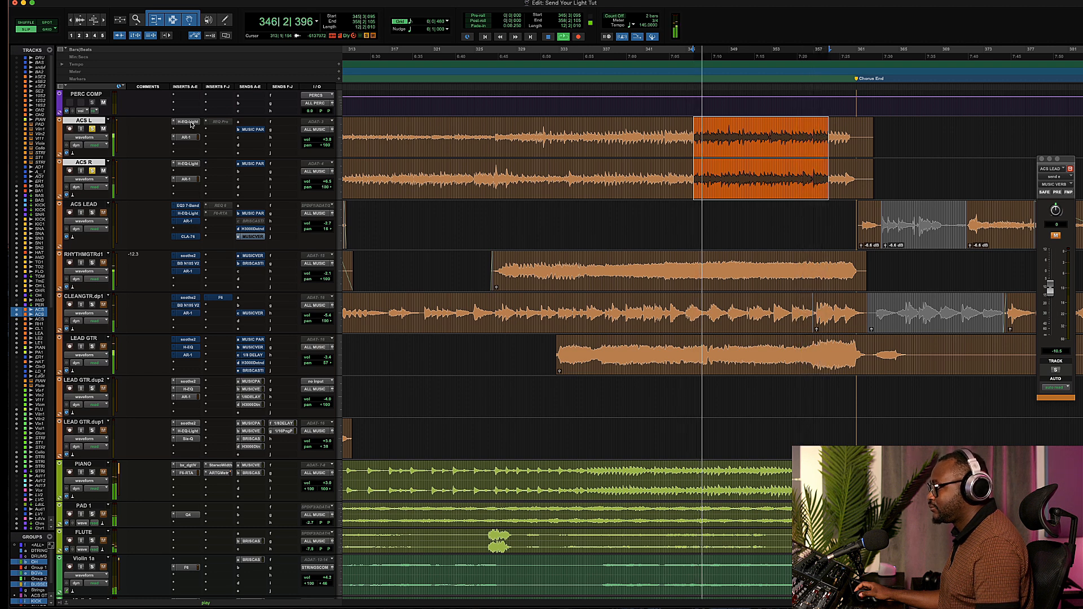
pyautogui.hotkey('shift', 'a')
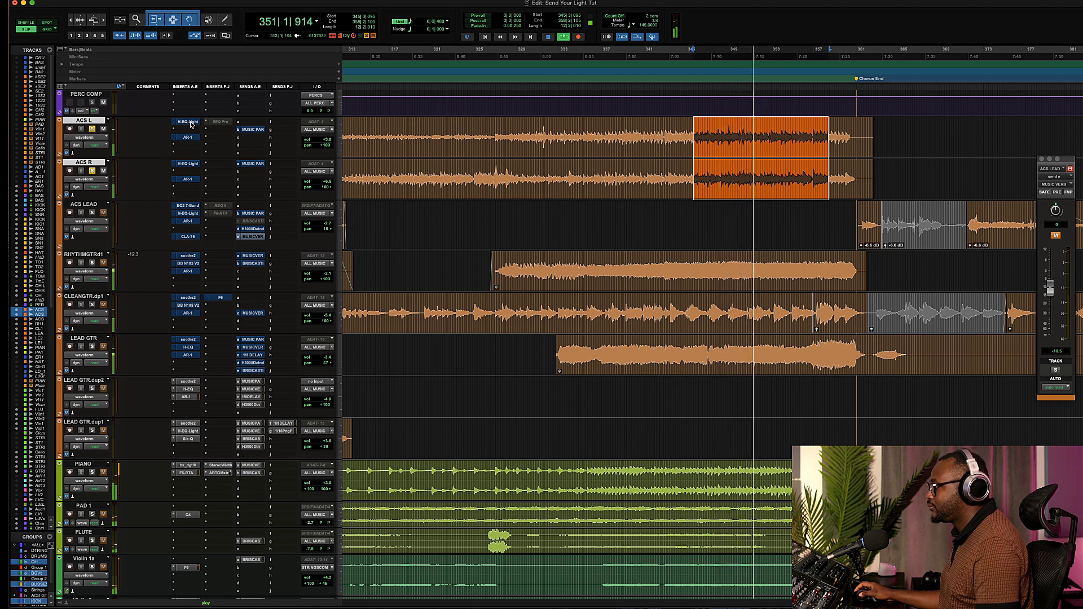
pyautogui.hotkey('shift', 'a')
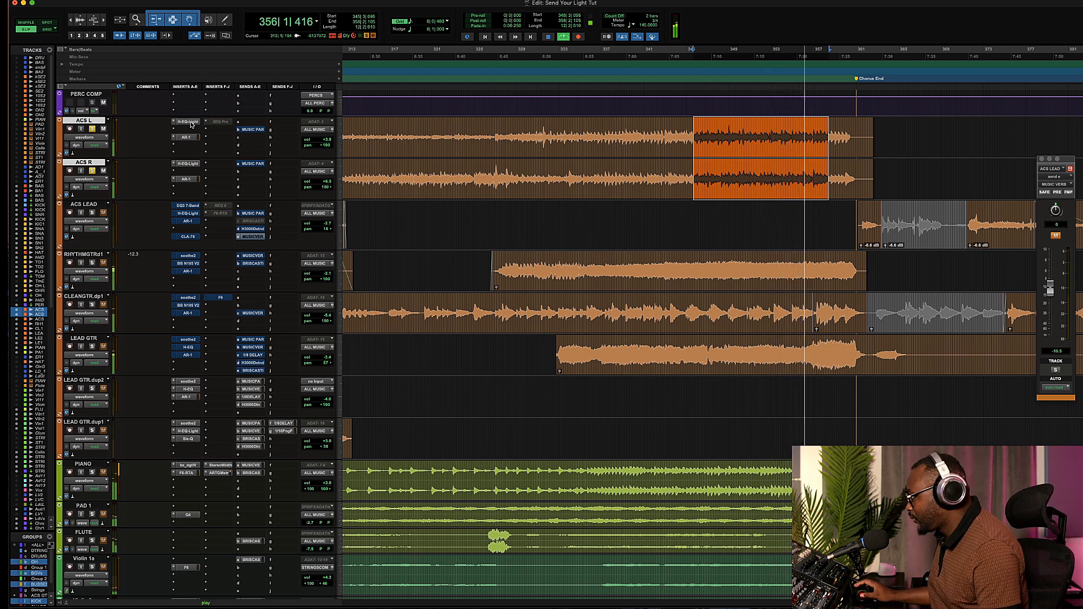
pyautogui.press('space')
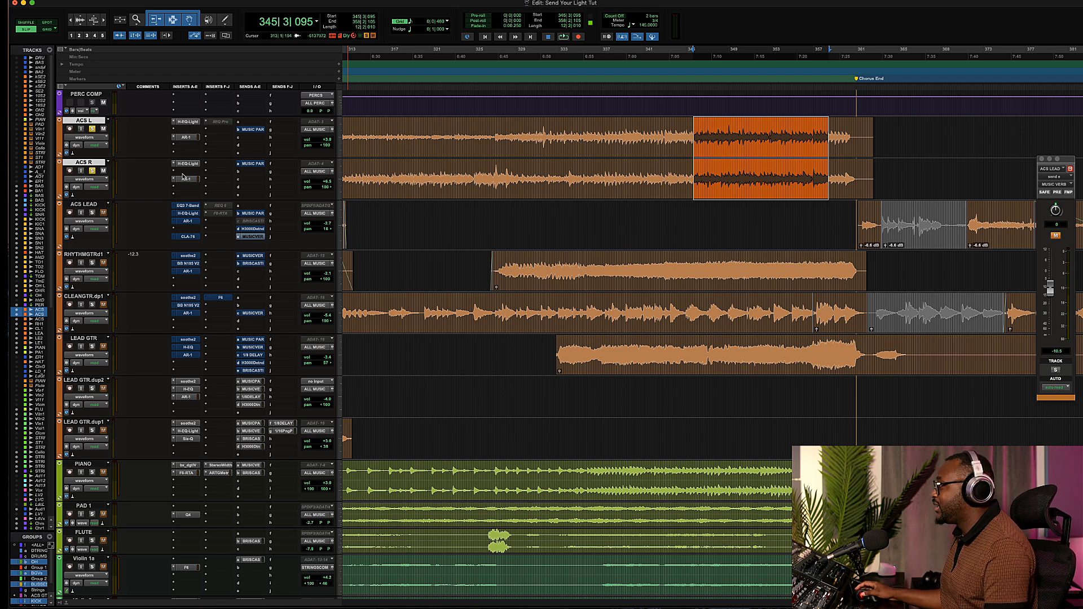
# Place the playhead at the start of the first verse on ACS L and play from there.
pyautogui.hscroll(-10, 377, 233)
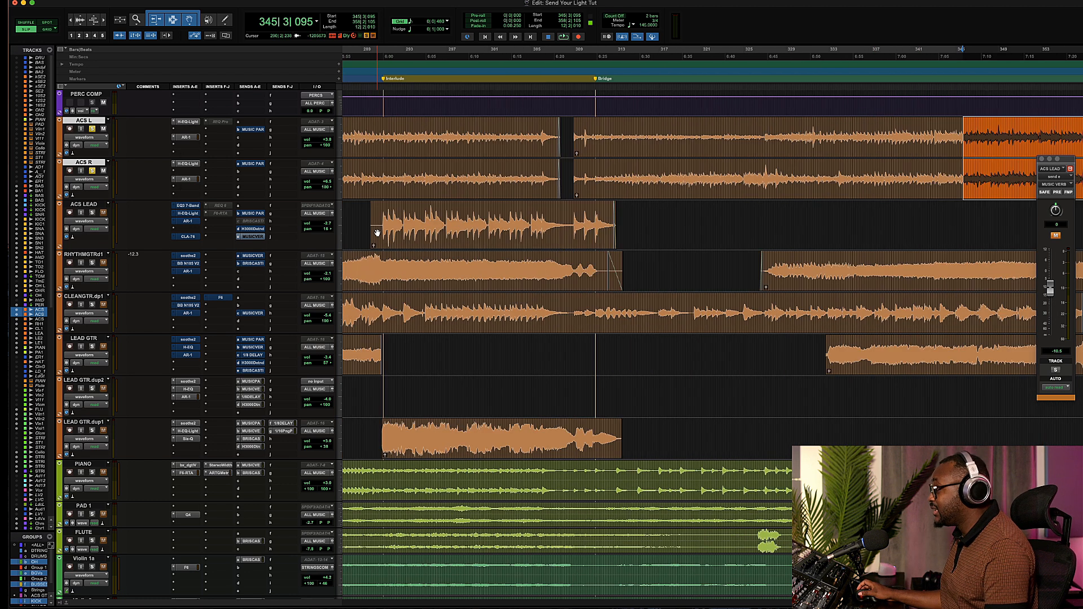
pyautogui.scroll(-8, 377, 233)
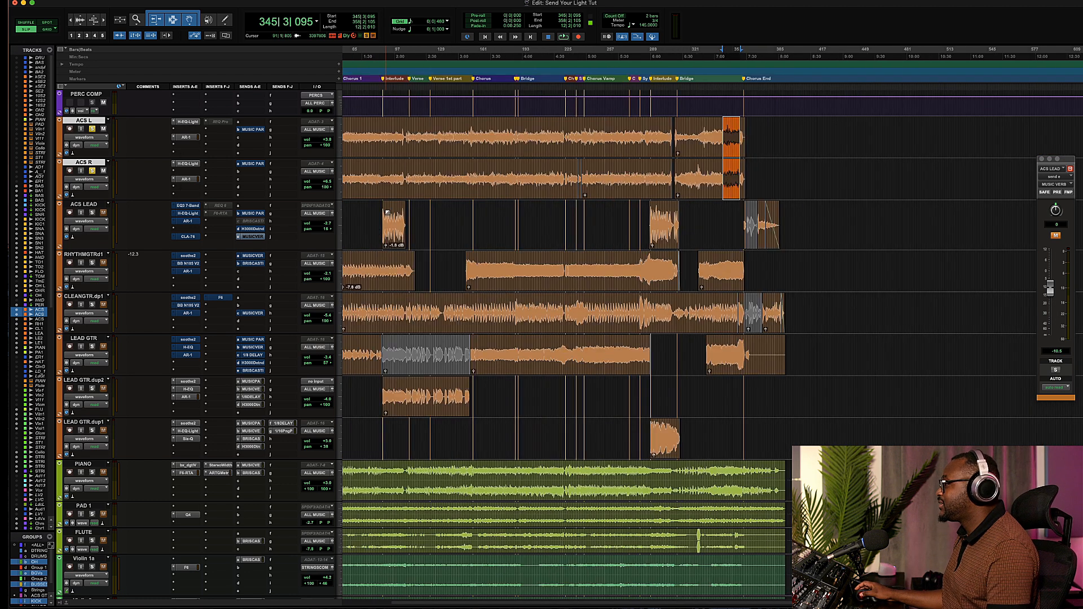
pyautogui.hscroll(-3, 533, 216)
pyautogui.click(508, 129)
pyautogui.press('space')
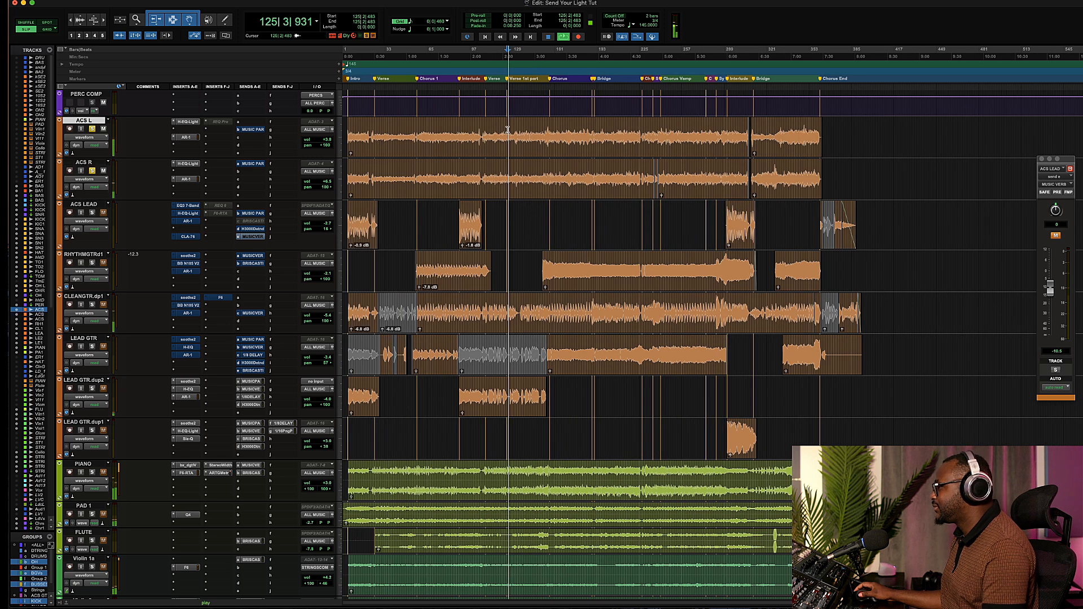
pyautogui.scroll(8, 534, 153)
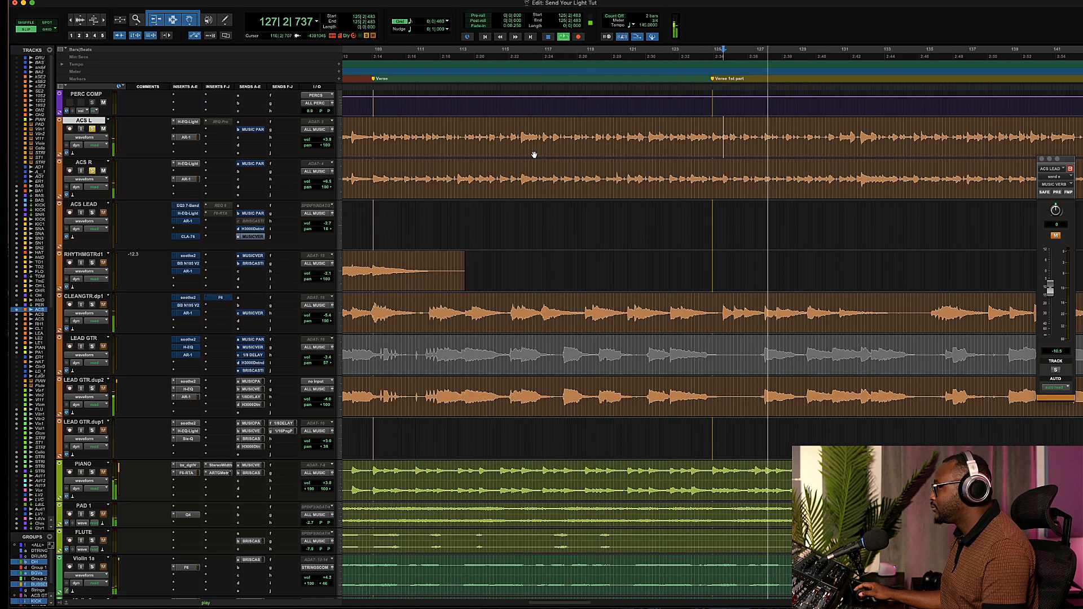
pyautogui.hscroll(5, 533, 155)
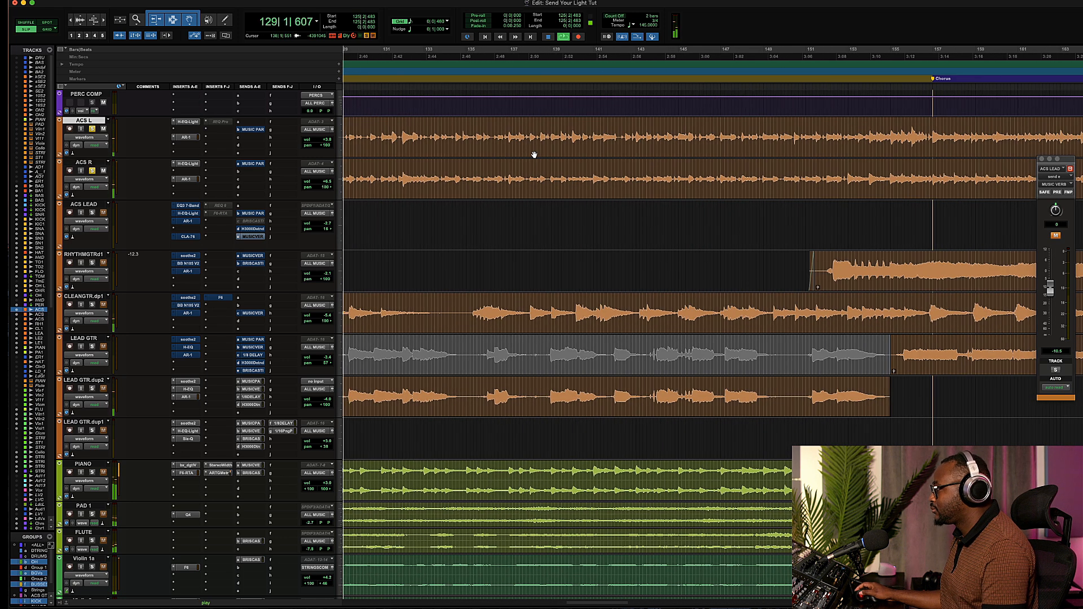
# Solo the ACS R track as well and listen to both acoustic guitars through the verse.
pyautogui.keyDown('shift'); pyautogui.click(85, 163); pyautogui.keyUp('shift')
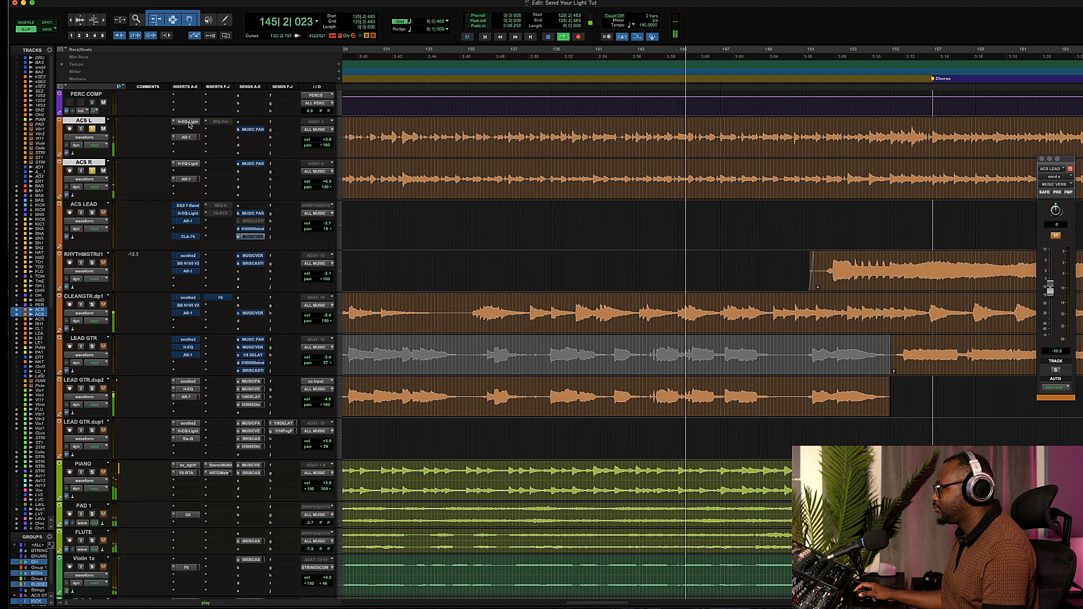
pyautogui.press('space')
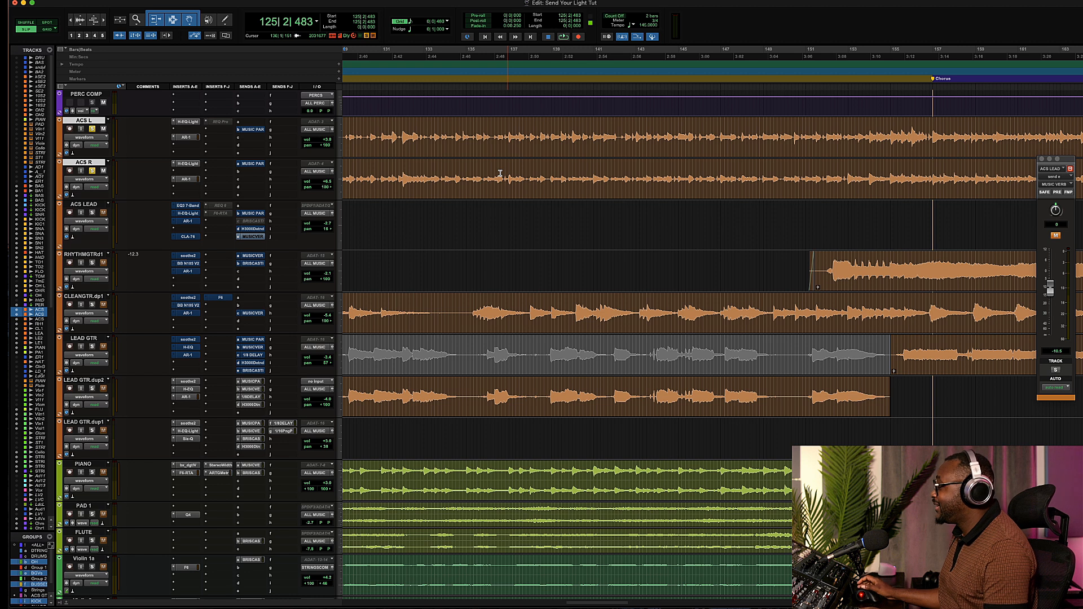
pyautogui.scroll(2, 599, 192)
pyautogui.scroll(-4, 600, 192)
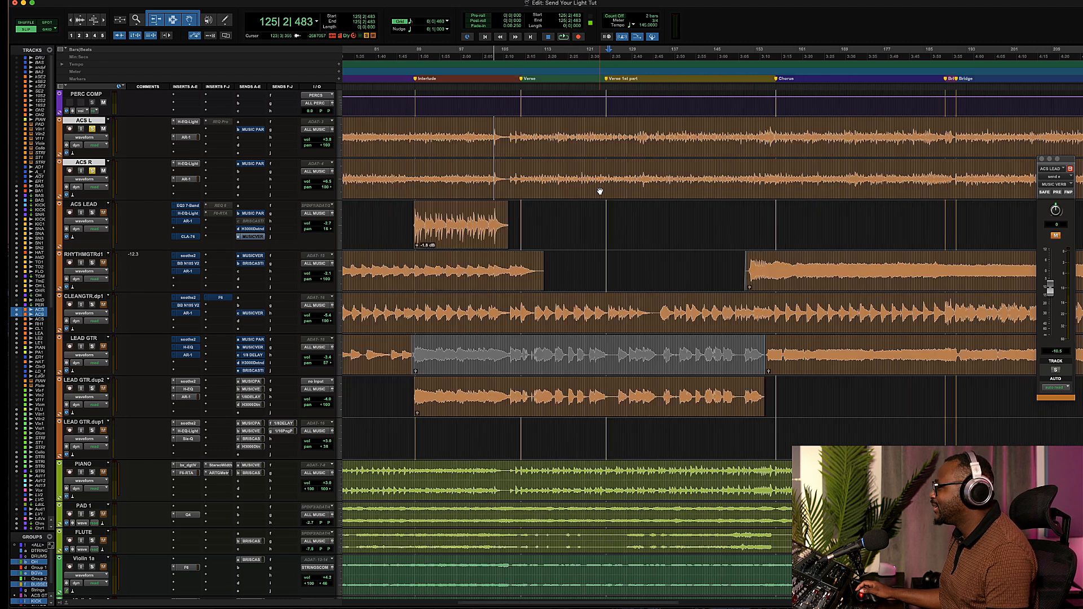
pyautogui.scroll(1, 600, 192)
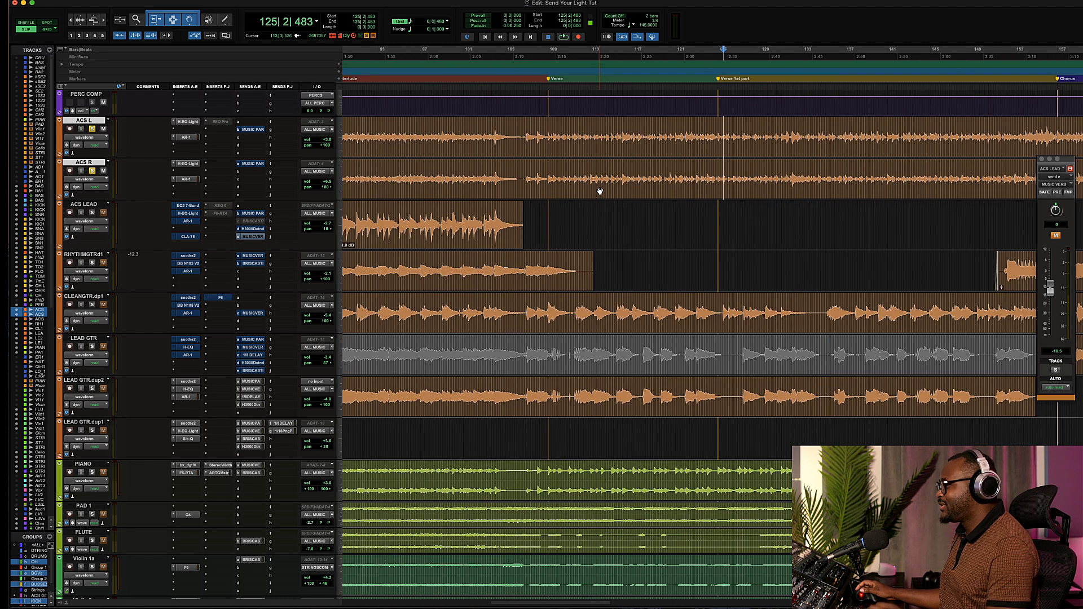